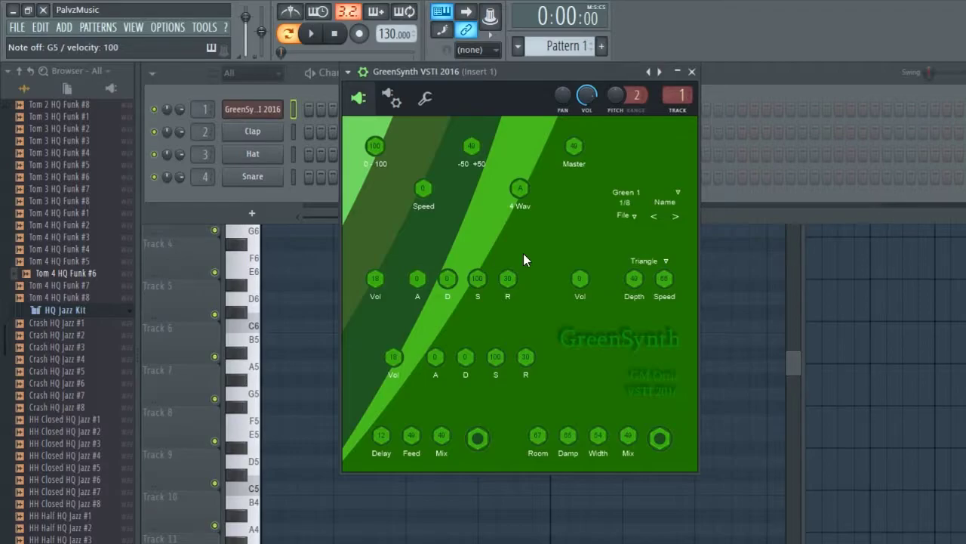
# Step: Audition the Green 1 preset of GreenSynth by playing a series of single notes and note pairs
pyautogui.press('x')
pyautogui.press('n')
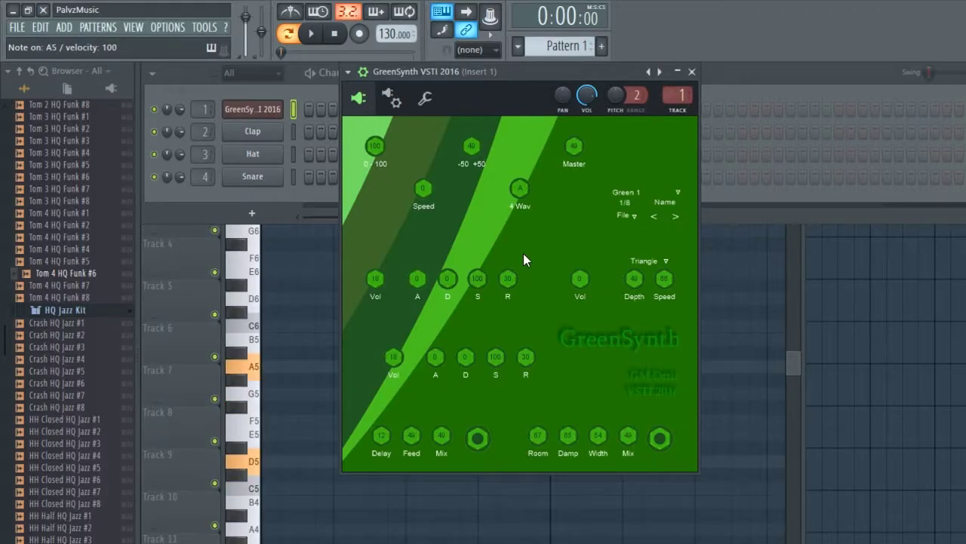
pyautogui.press('m')
pyautogui.press('v')
pyautogui.press('x')
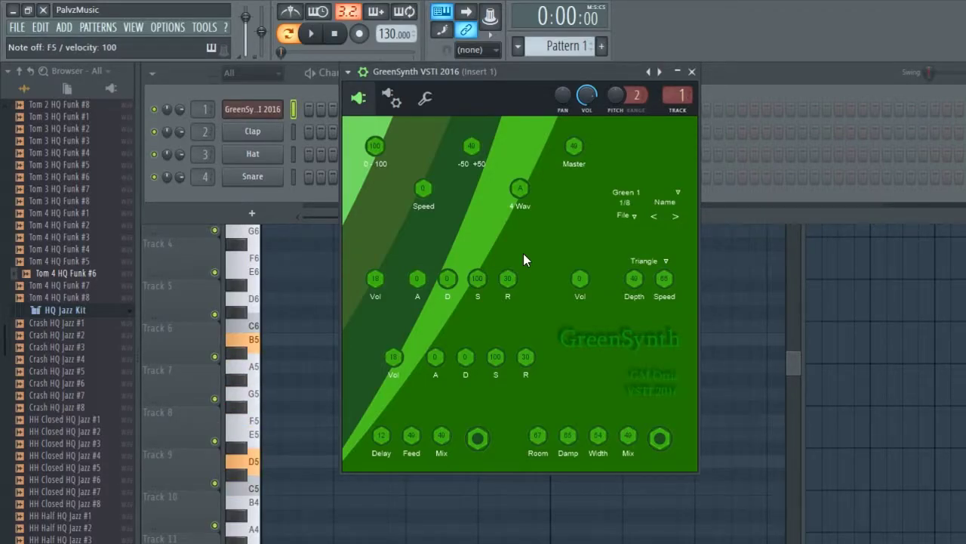
pyautogui.press('n')
pyautogui.press('v')
pyautogui.press('t')
pyautogui.press('w')
pyautogui.press('b')
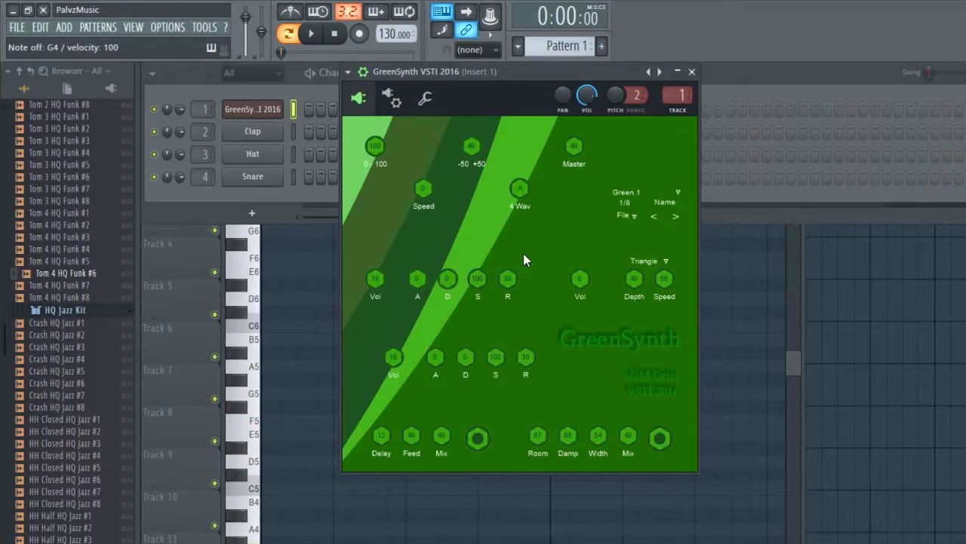
pyautogui.press('z')
# Step: Load the Green 2 preset and audition it with a melody of notes ranging from C5 up to D6
pyautogui.click(678, 193)
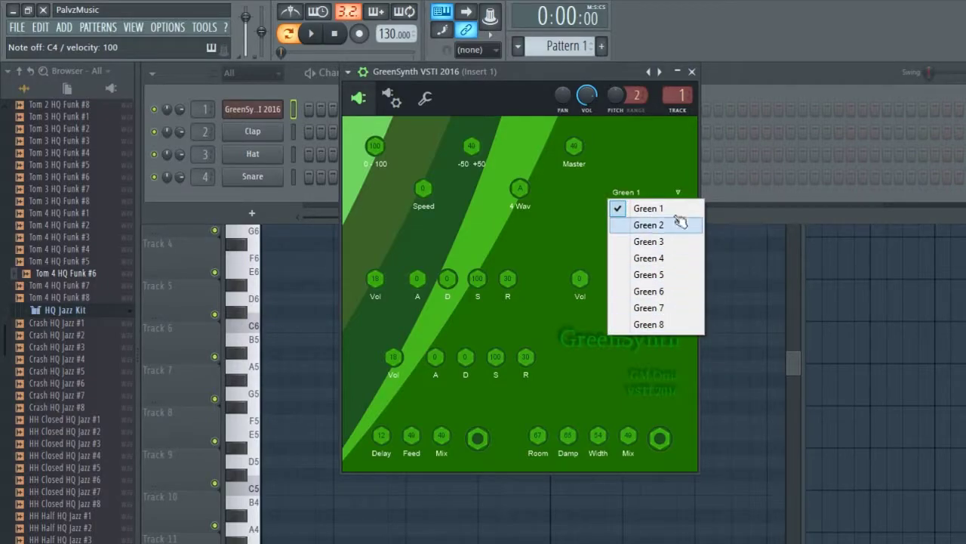
pyautogui.click(654, 225)
pyautogui.press('q')
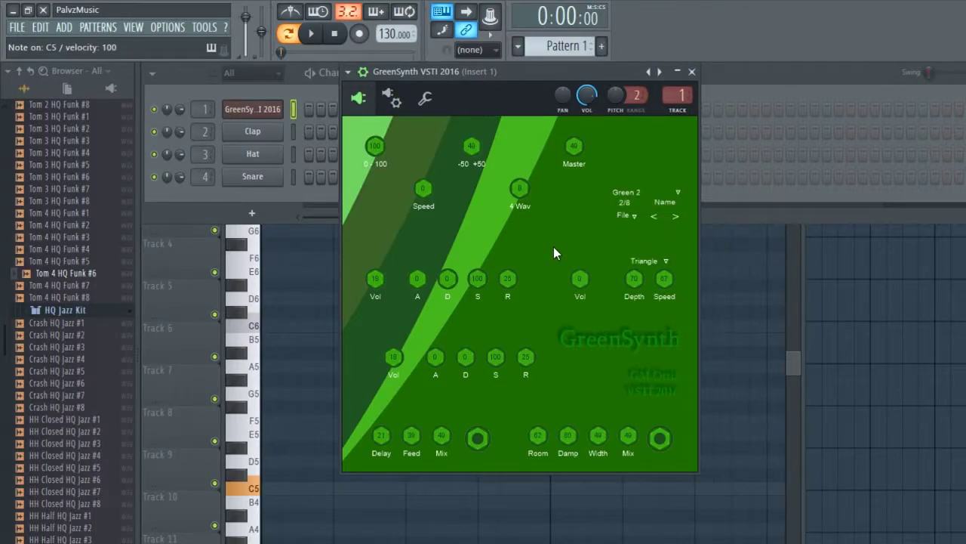
pyautogui.press('y')
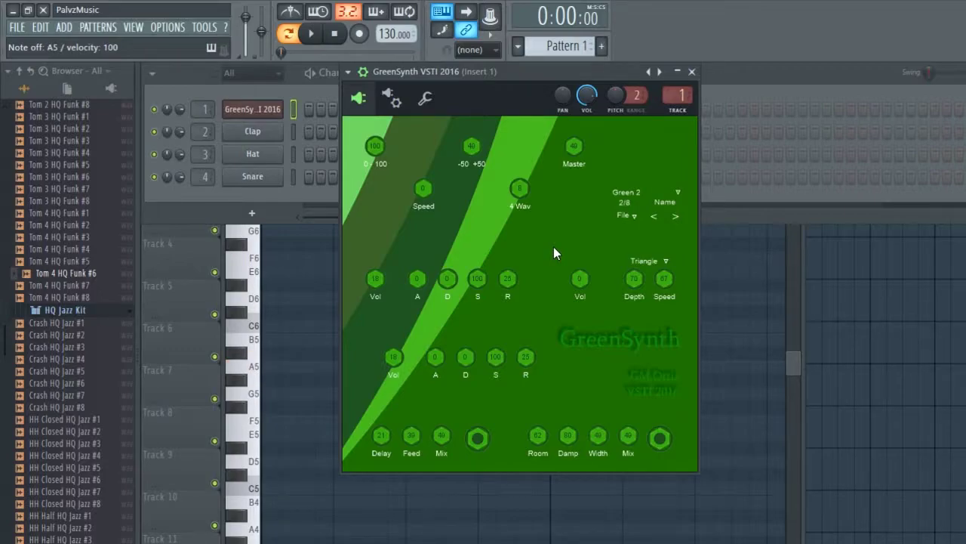
pyautogui.press('r')
pyautogui.press('q')
pyautogui.press('t')
pyautogui.press('w')
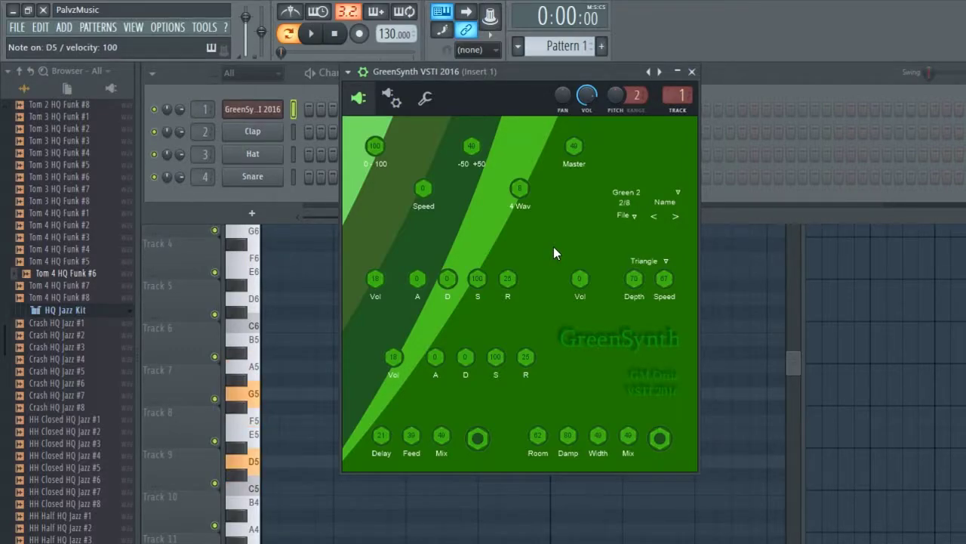
pyautogui.press('e')
pyautogui.press('u')
pyautogui.press('r')
pyautogui.press('i')
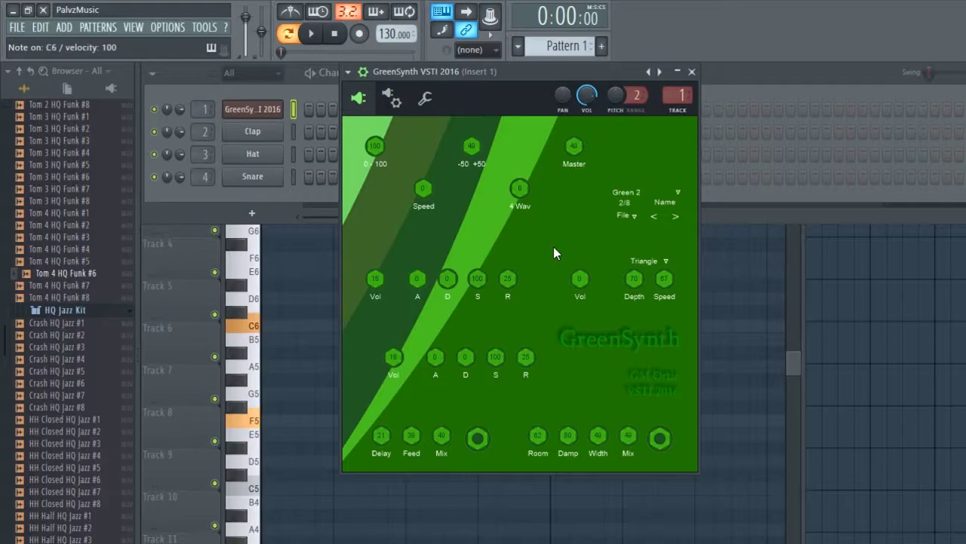
pyautogui.press('t')
pyautogui.press('u')
pyautogui.press('t')
pyautogui.press('u')
pyautogui.press('t')
pyautogui.press('u')
pyautogui.press('t')
pyautogui.press('i')
pyautogui.press('i')
pyautogui.press('t')
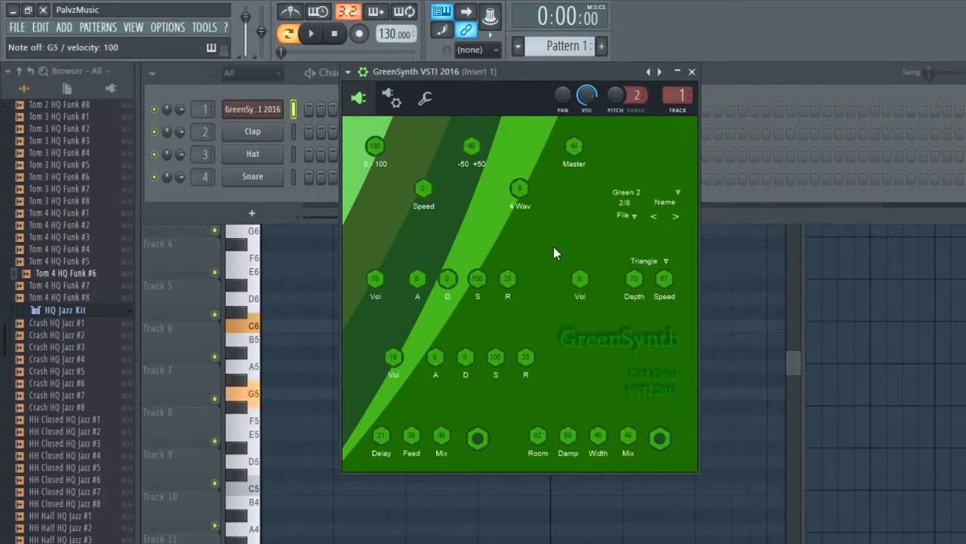
pyautogui.press('y')
pyautogui.press('o')
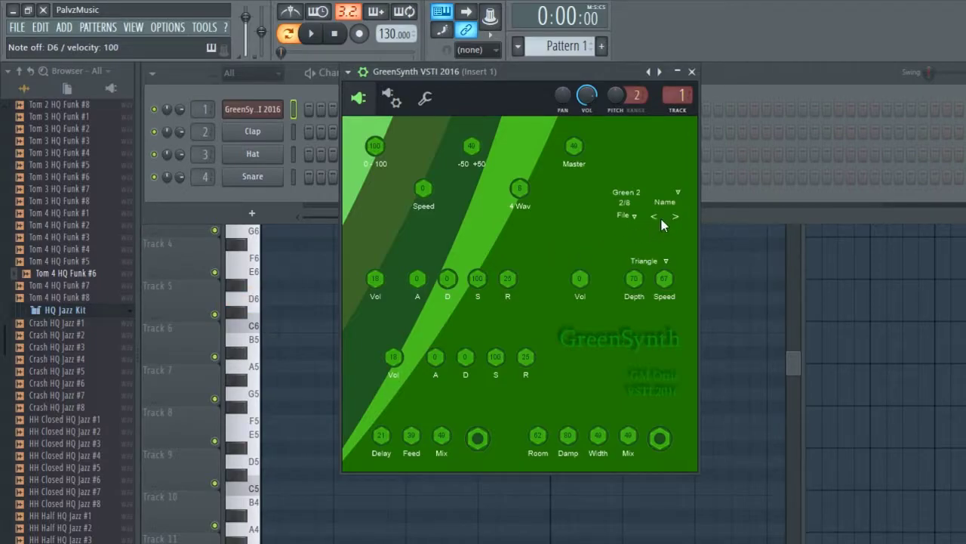
# Step: Advance to the Green 3 preset and audition it with the notes D5, A5, F5 and C5
pyautogui.click(676, 216)
pyautogui.press('w')
pyautogui.press('y')
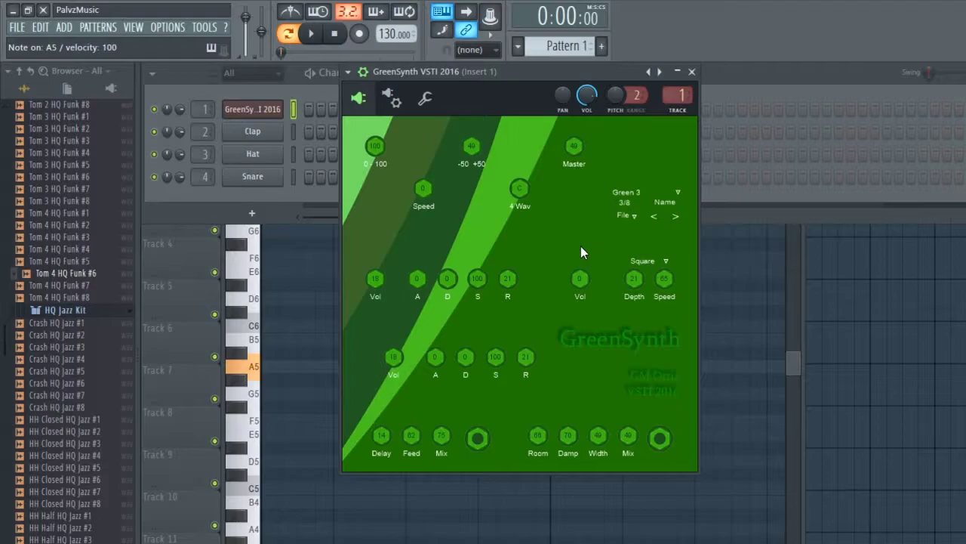
pyautogui.press('r')
pyautogui.press('q')
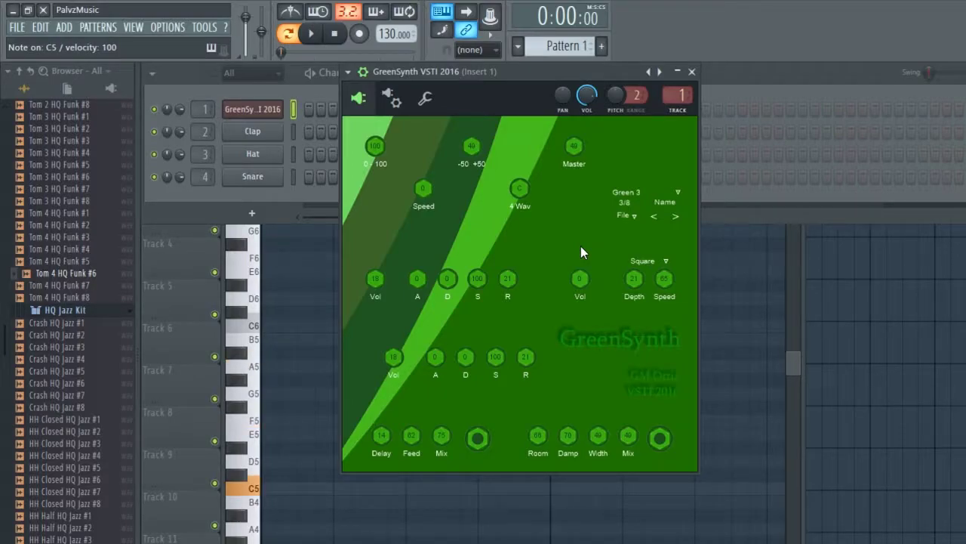
pyautogui.press('y')
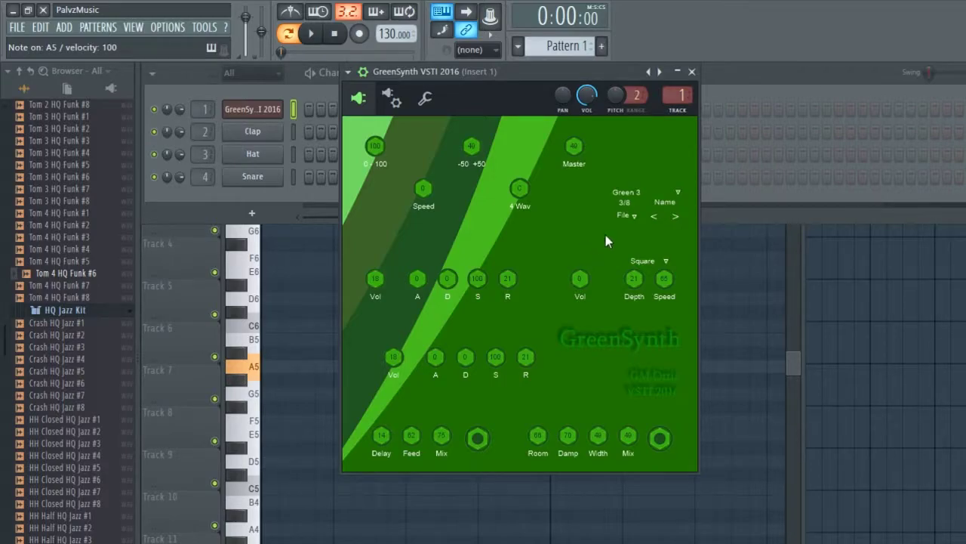
# Step: Advance to the Green 4 preset and audition it with the notes C5 and A5
pyautogui.click(676, 216)
pyautogui.press('q')
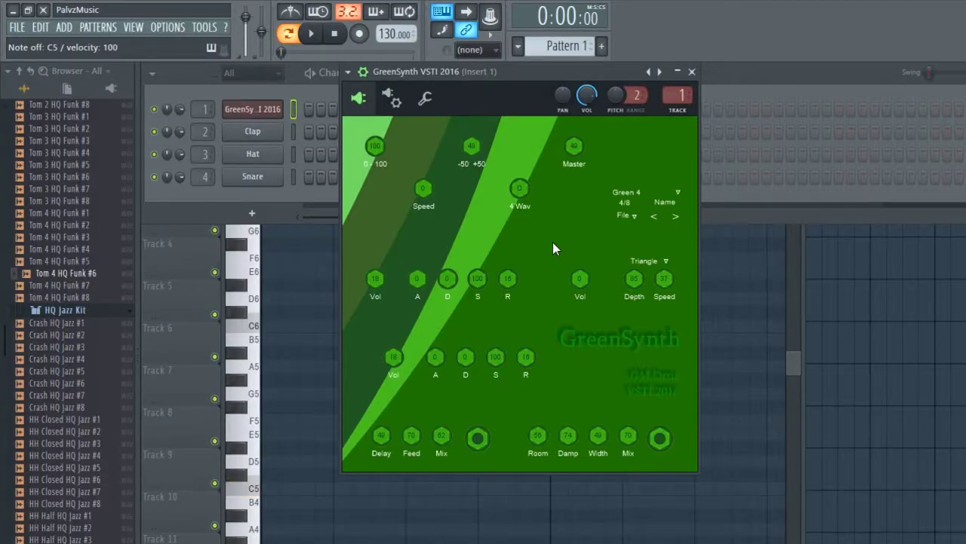
pyautogui.press('y')
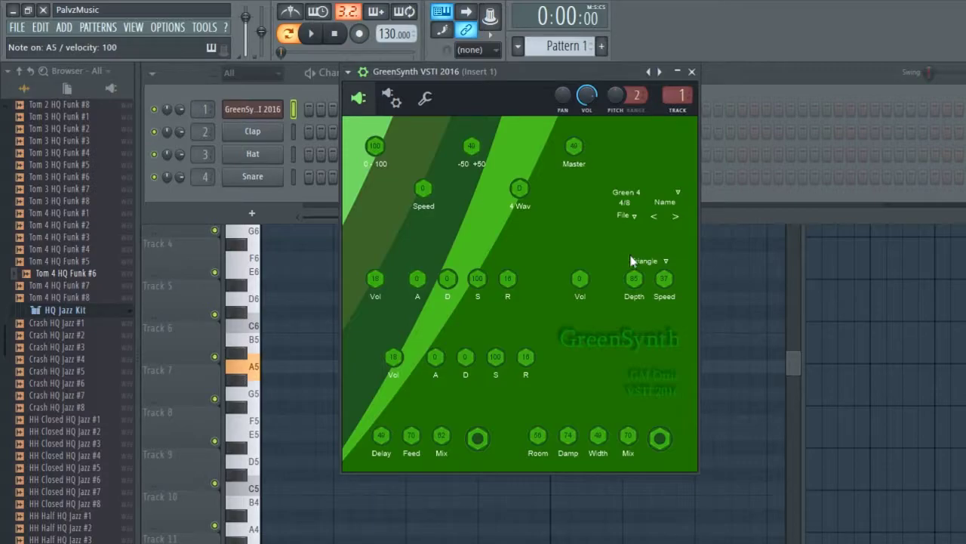
# Step: Advance to the Green 5 preset and audition it with the notes C5, G5, E5 and B5
pyautogui.click(680, 218)
pyautogui.press('q')
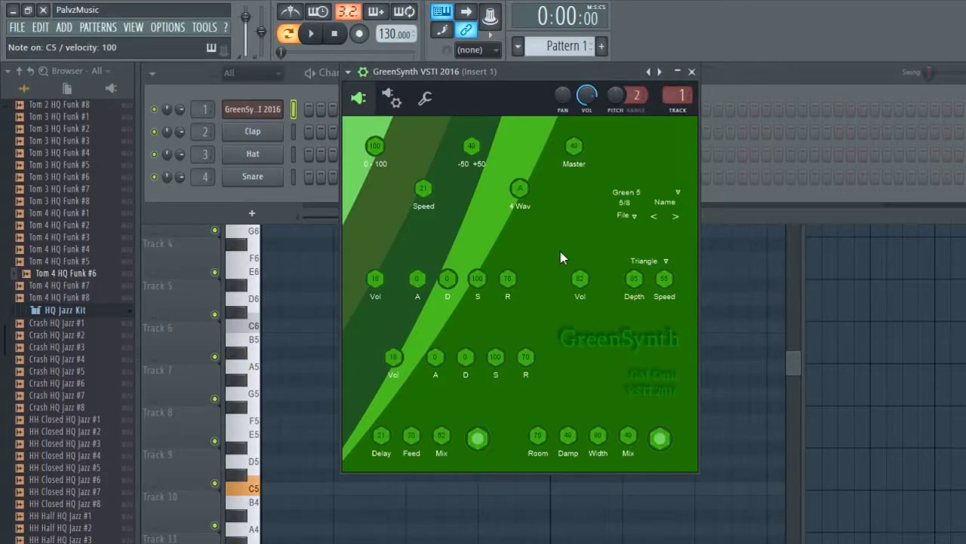
pyautogui.press('t')
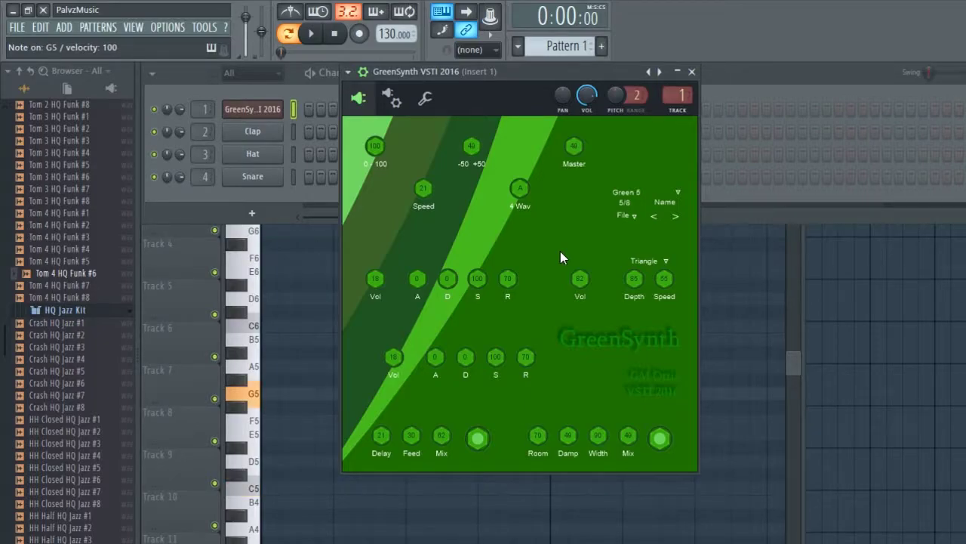
pyautogui.press('q')
pyautogui.press('e')
pyautogui.press('u')
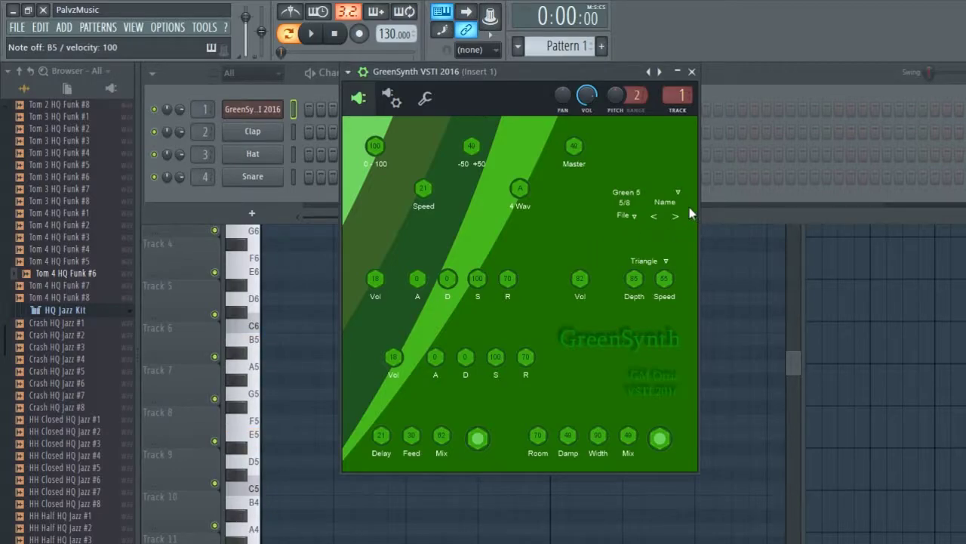
# Step: Advance to the Green 6 preset and audition it with the notes D5, A5, E5 and G5
pyautogui.click(676, 216)
pyautogui.press('w')
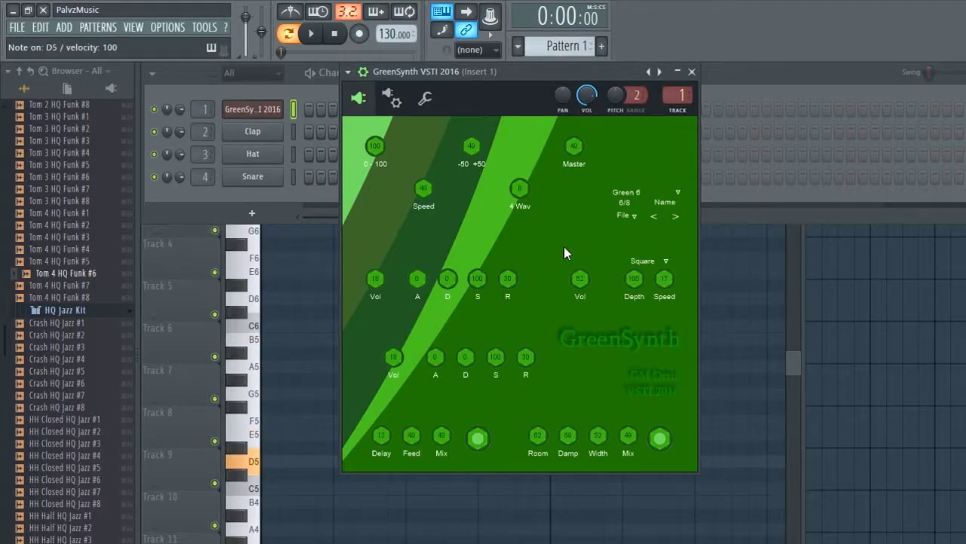
pyautogui.press('y')
pyautogui.press('e')
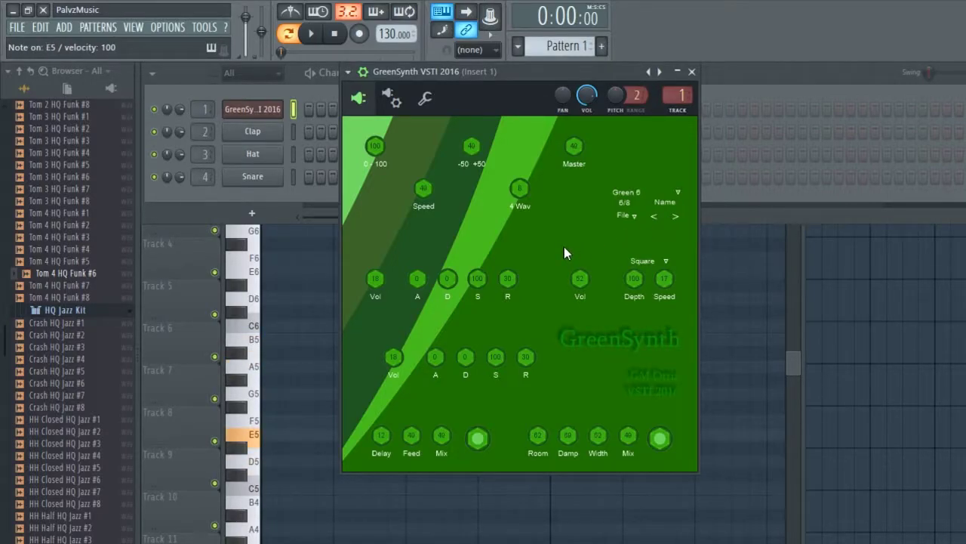
pyautogui.press('t')
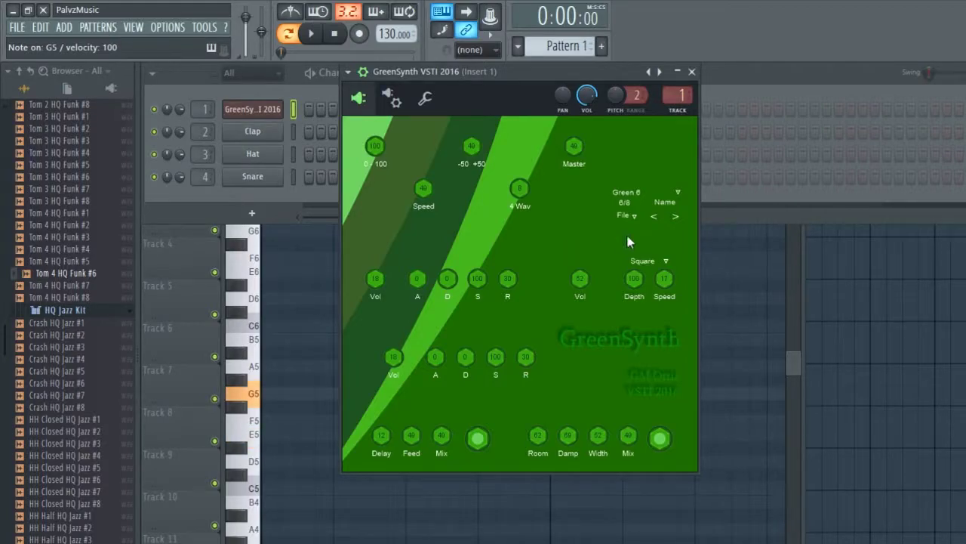
pyautogui.press('e')
pyautogui.press('y')
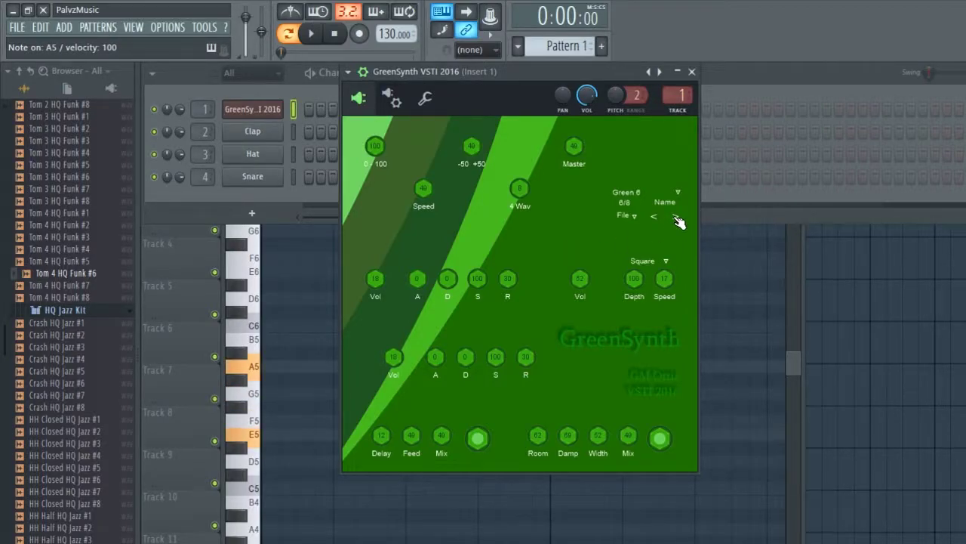
# Step: Advance to the Green 7 preset and audition it with the notes E5, A5, D5, F5 and G5
pyautogui.click(678, 220)
pyautogui.press('e')
pyautogui.press('y')
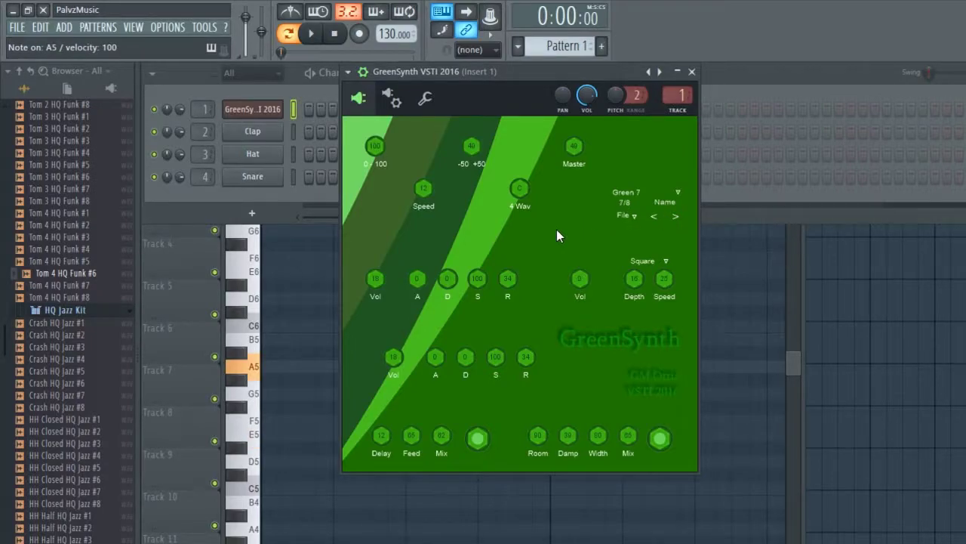
pyautogui.press('w')
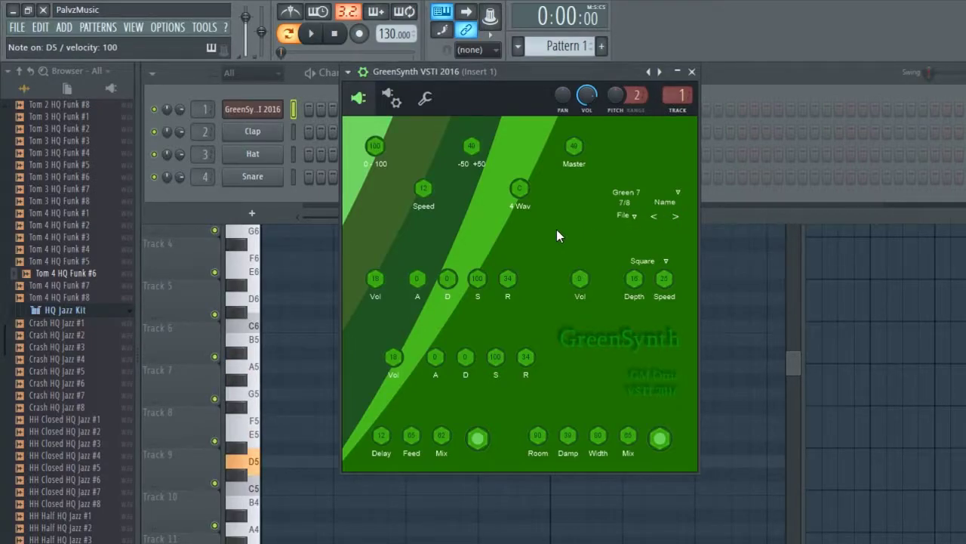
pyautogui.press('r')
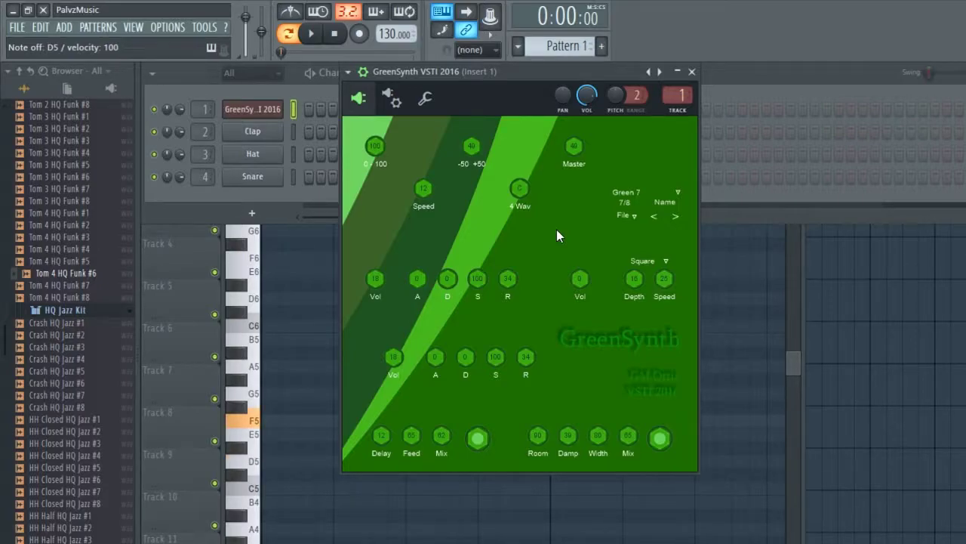
pyautogui.press('t')
pyautogui.press('w')
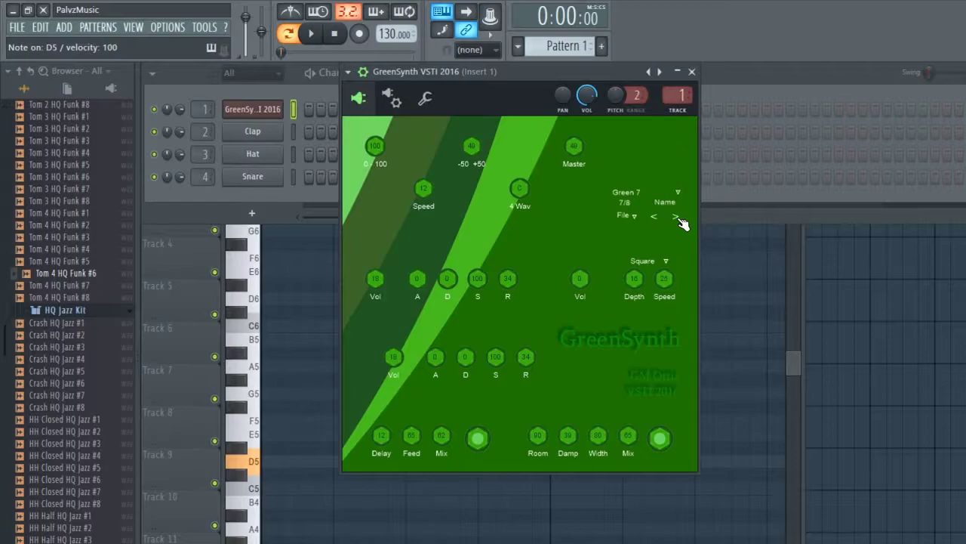
# Step: Advance to the Green 8 preset and audition it with the notes D5, G5, F5, E5, A5 and B5
pyautogui.click(677, 218)
pyautogui.press('w')
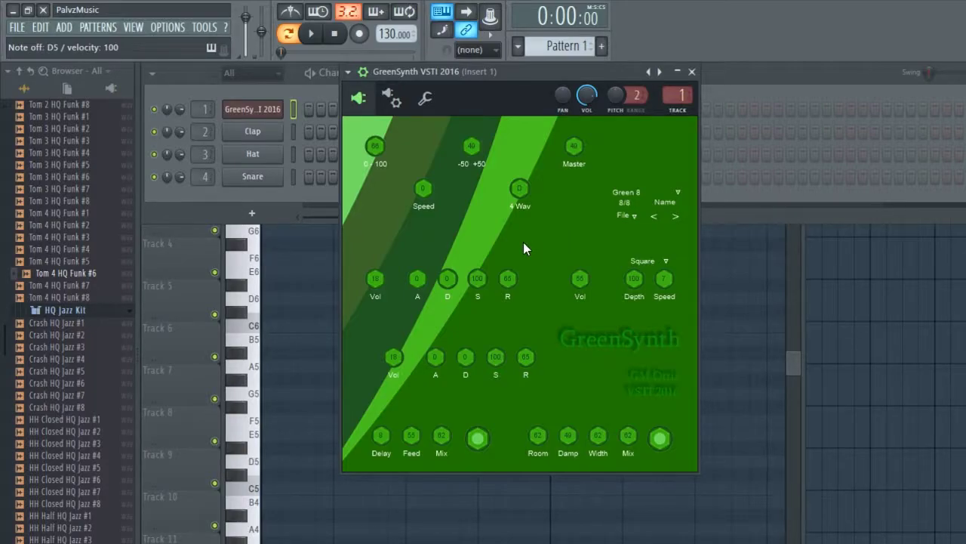
pyautogui.press('t')
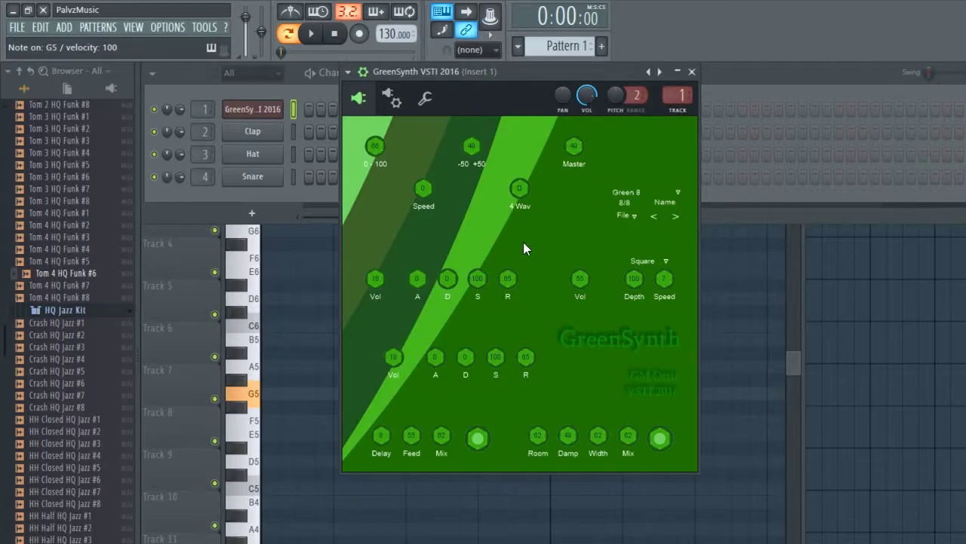
pyautogui.press('r')
pyautogui.press('e')
pyautogui.press('y')
pyautogui.press('u')
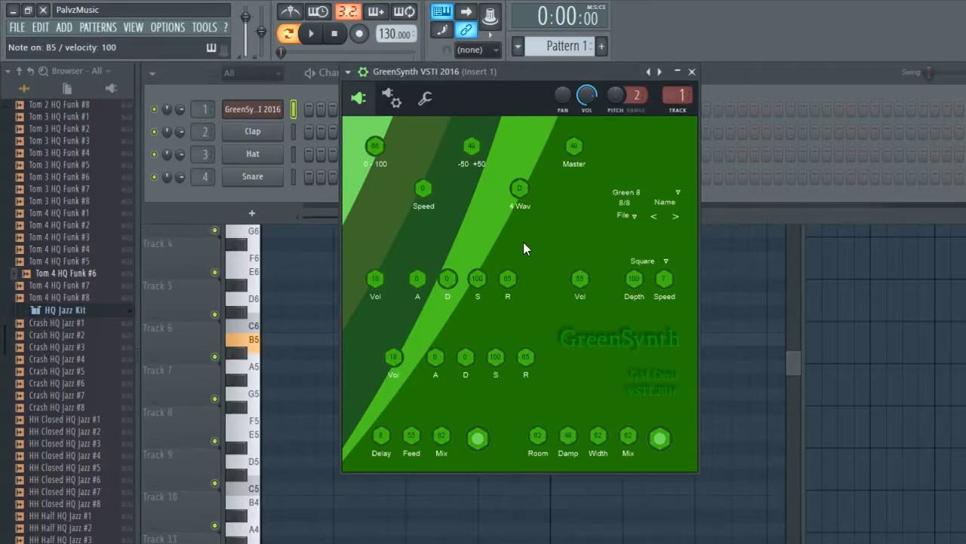
# Step: Load the Green 1 preset again and play the notes D5, E5 and G5
pyautogui.click(687, 194)
pyautogui.click(634, 212)
pyautogui.press('w')
pyautogui.press('e')
pyautogui.press('t')
# Step: Try out the 0-100 knob and the Speed knob while playing notes, returning them to 100 and 0
pyautogui.moveTo(390, 161)
pyautogui.mouseDown()
pyautogui.moveTo(390, 173)
pyautogui.moveTo(381, 150)
pyautogui.mouseUp()
pyautogui.press('w')
pyautogui.press('t')
pyautogui.moveTo(425, 188)
pyautogui.mouseDown()
pyautogui.moveTo(425, 167)
pyautogui.moveTo(423, 204)
pyautogui.mouseUp()
pyautogui.press('e')
# Step: Sweep the -50 +50 knob while repeatedly playing E5, and bring it back near its centre
pyautogui.moveTo(470, 150); pyautogui.dragTo(471, 76)
pyautogui.press('e')
pyautogui.press('e')
pyautogui.press('e')
pyautogui.press('e')
pyautogui.moveTo(471, 146); pyautogui.dragTo(471, 157)
pyautogui.press('e')
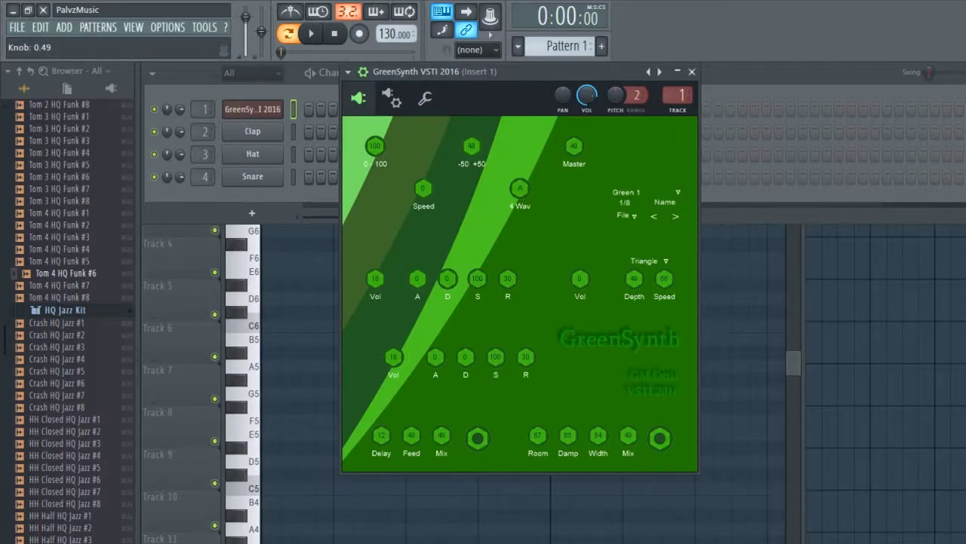
# Step: Compare waveforms B and C on the 4 Wav knob by playing notes, and return it to A
pyautogui.press('e')
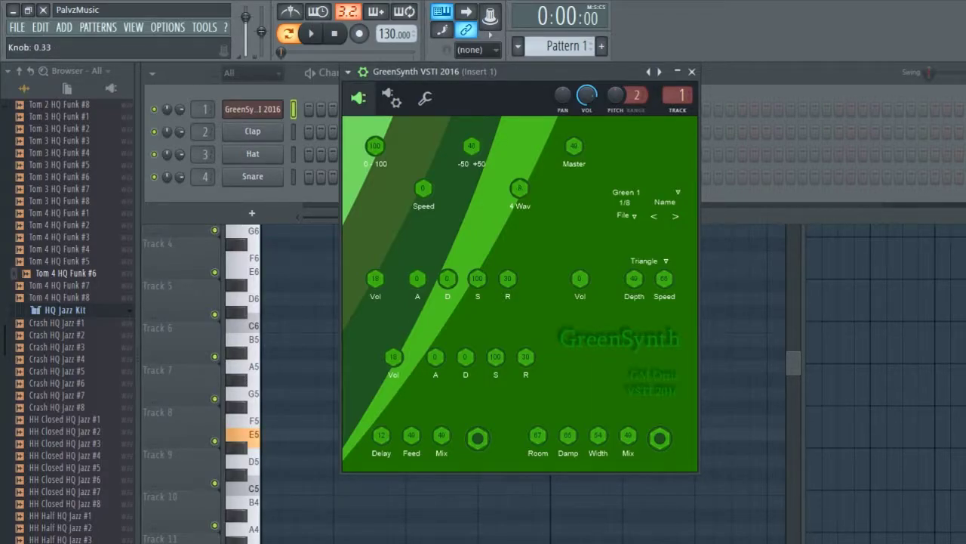
pyautogui.press('y')
pyautogui.press('e')
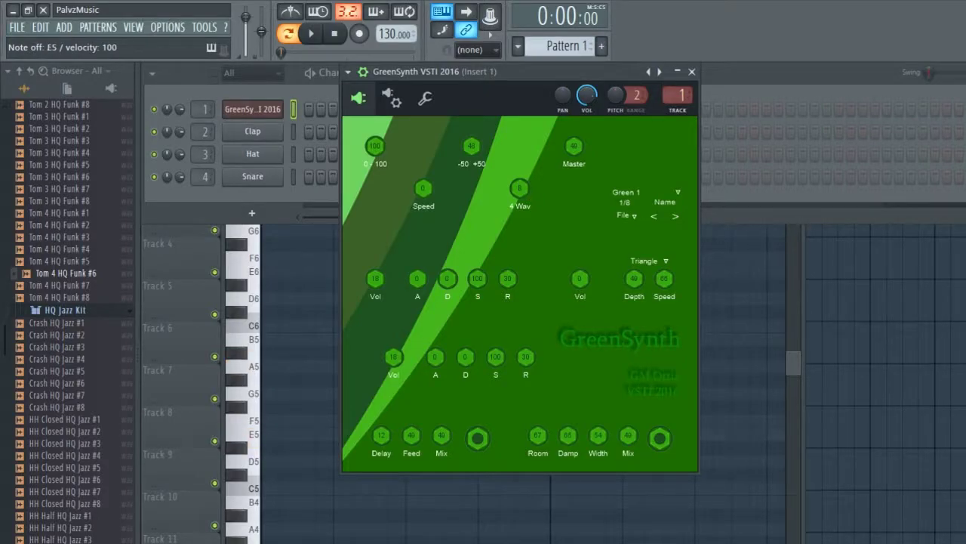
pyautogui.press('e')
pyautogui.press('t')
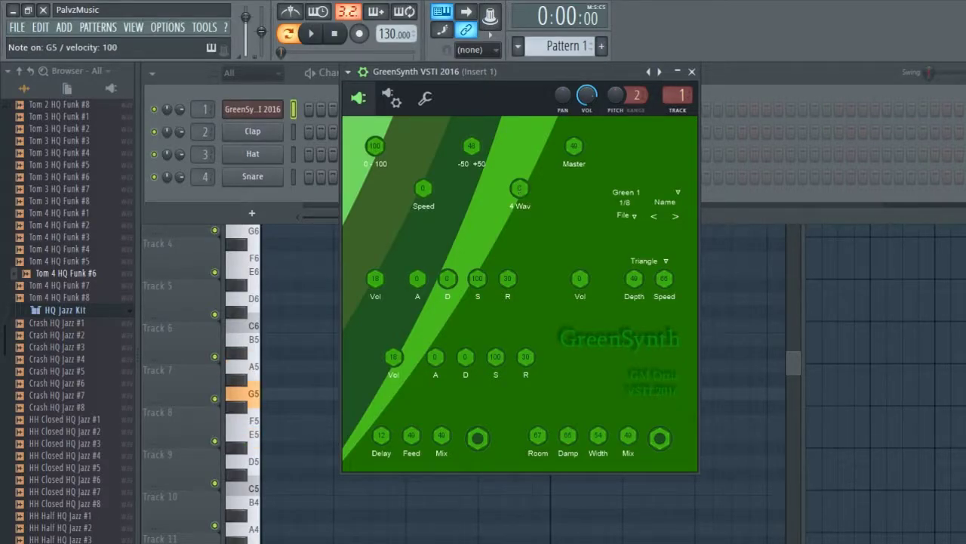
pyautogui.press('e')
pyautogui.press('t')
pyautogui.moveTo(521, 194); pyautogui.dragTo(522, 189)
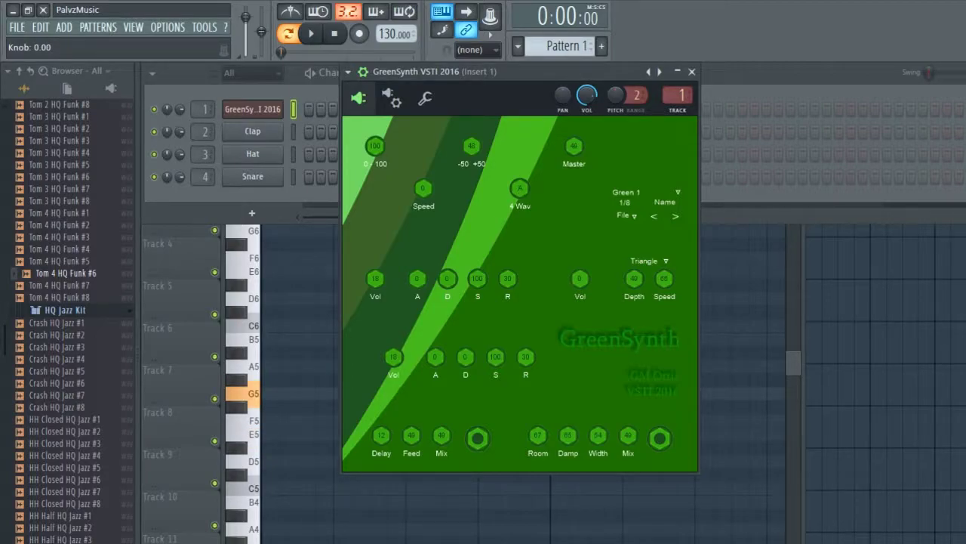
pyautogui.press('t')
# Step: Try the Master knob while playing E5 and A5, and restore its original level
pyautogui.moveTo(575, 148); pyautogui.dragTo(575, 177)
pyautogui.press('e')
pyautogui.press('y')
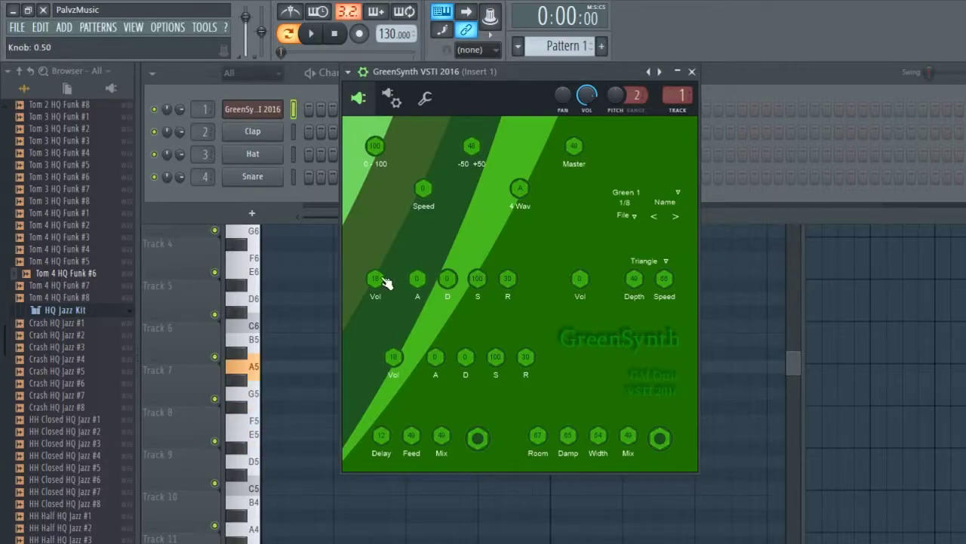
# Step: Balance the two oscillator Vol knobs at 19 (upper) and 23 (lower) while playing A5, E5 and G5
pyautogui.moveTo(378, 283); pyautogui.dragTo(377, 324)
pyautogui.moveTo(394, 363)
pyautogui.mouseDown()
pyautogui.moveTo(394, 403)
pyautogui.moveTo(394, 363)
pyautogui.mouseUp()
pyautogui.press('y')
pyautogui.press('y')
pyautogui.press('e')
pyautogui.moveTo(375, 280); pyautogui.dragTo(375, 269)
pyautogui.press('y')
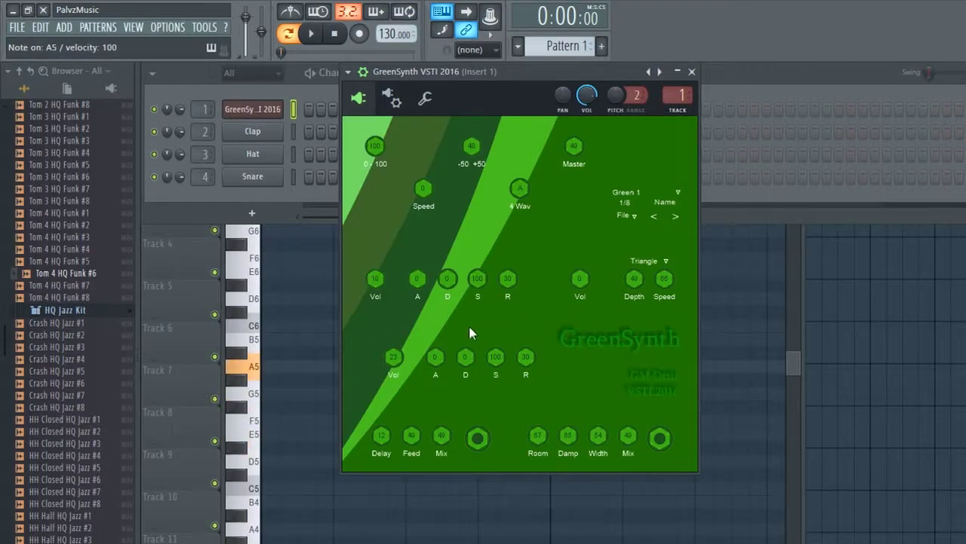
pyautogui.press('e')
pyautogui.press('t')
pyautogui.press('t')
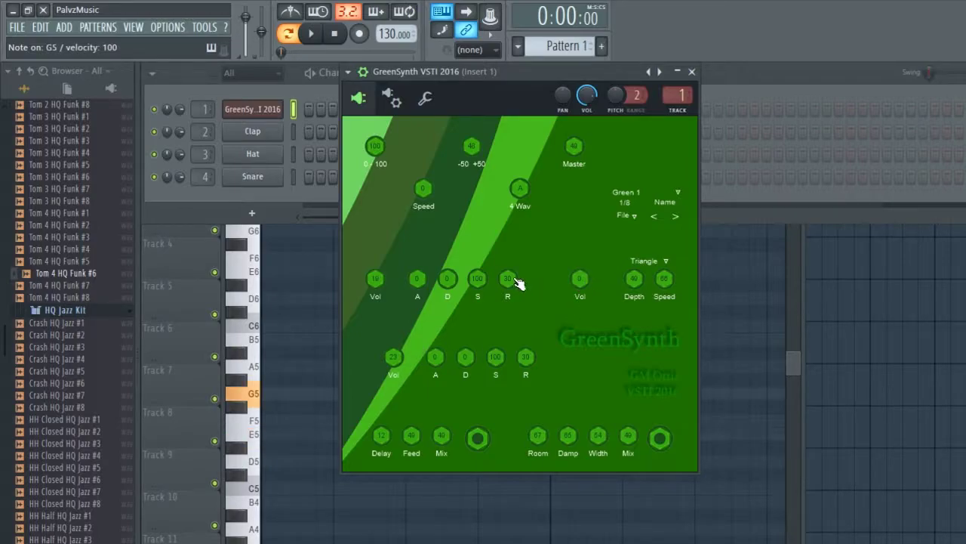
pyautogui.press('e')
# Step: Try the LFO section while playing notes, raising its Vol and setting Depth to 67 and Speed to 90
pyautogui.moveTo(580, 279); pyautogui.dragTo(580, 260)
pyautogui.press('y')
pyautogui.press('e')
pyautogui.moveTo(637, 284); pyautogui.dragTo(671, 274)
pyautogui.press('t')
pyautogui.press('e')
pyautogui.press('y')
pyautogui.moveTo(580, 278); pyautogui.dragTo(579, 253)
pyautogui.press('e')
pyautogui.press('t')
# Step: Switch the LFO waveform to Square and bring its Vol to 0, Depth to 28 and Speed to 42 while playing notes
pyautogui.click(661, 263)
pyautogui.click(675, 276)
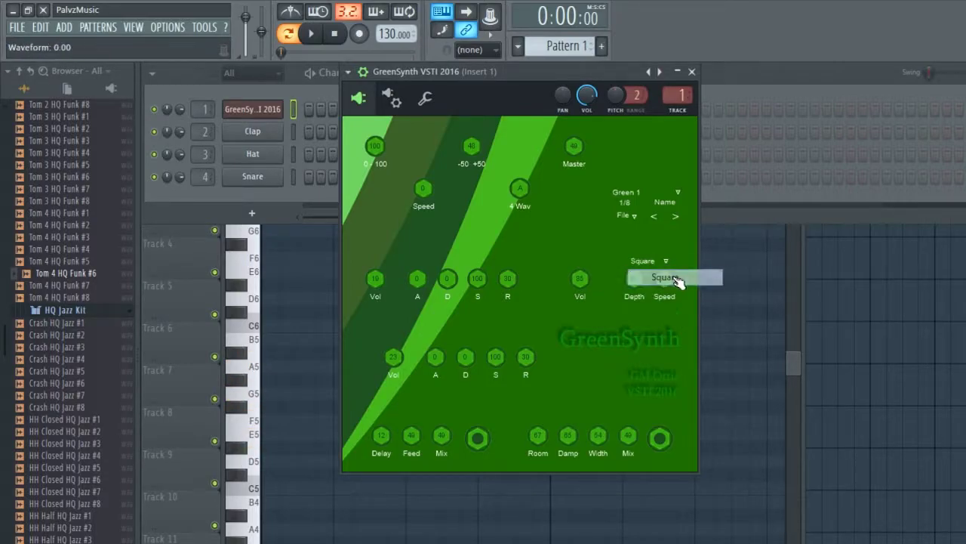
pyautogui.press('e')
pyautogui.moveTo(581, 280); pyautogui.dragTo(582, 299)
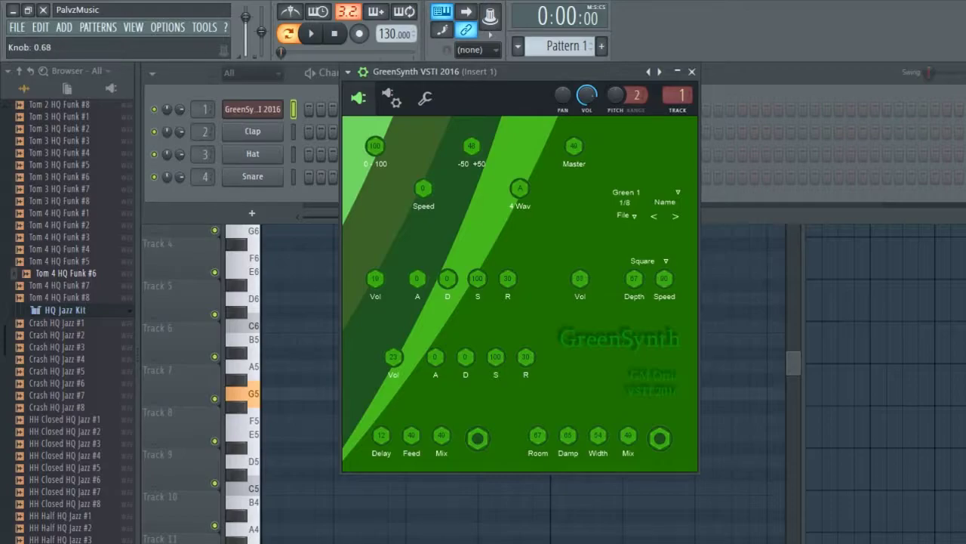
pyautogui.press('e')
pyautogui.press('t')
pyautogui.moveTo(635, 282); pyautogui.dragTo(589, 321)
pyautogui.press('e')
# Step: Turn on the delay effect and try it with played notes, comparing it on and off, with Delay at 29 and Feed at 66
pyautogui.click(481, 439)
pyautogui.press('y')
pyautogui.press('t')
pyautogui.press('e')
pyautogui.moveTo(381, 445); pyautogui.dragTo(414, 428)
pyautogui.press('y')
pyautogui.press('t')
pyautogui.press('e')
pyautogui.press('y')
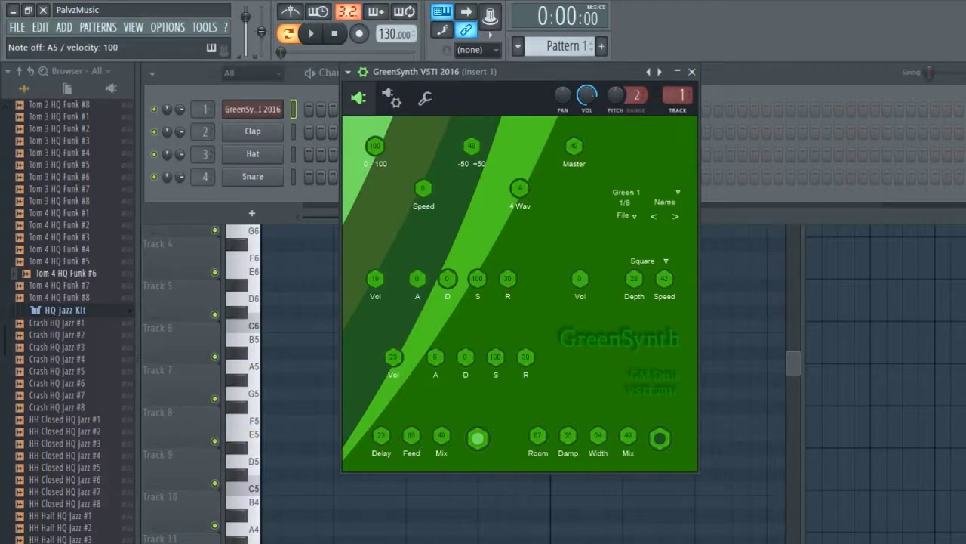
pyautogui.press('e')
pyautogui.click(478, 439)
pyautogui.press('e')
pyautogui.click(478, 439)
# Step: Switch from the delay to the reverb effect and raise Room to 81 and Mix to 80 while playing E5
pyautogui.click(660, 438)
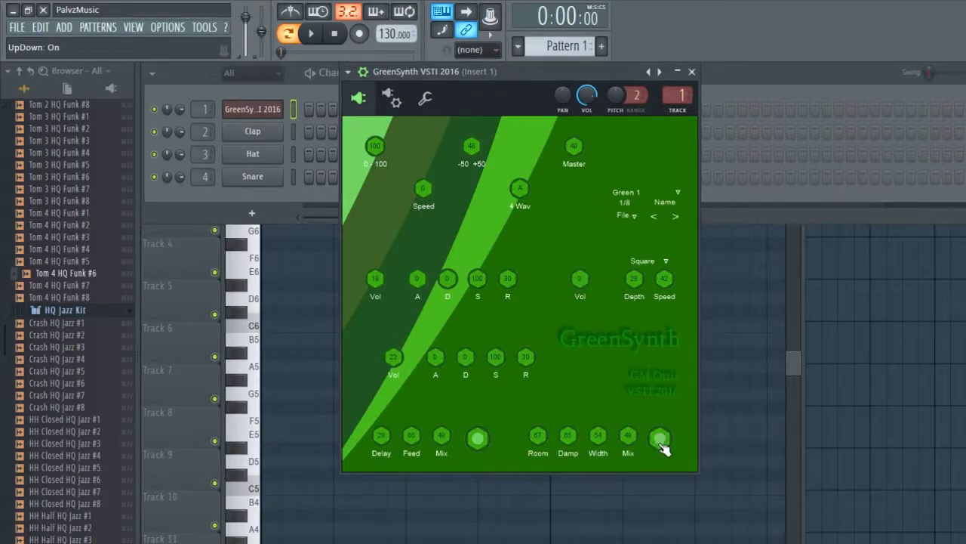
pyautogui.click(478, 439)
pyautogui.press('q')
pyautogui.press('e')
pyautogui.moveTo(542, 436); pyautogui.dragTo(542, 417)
pyautogui.press('e')
pyautogui.moveTo(625, 436); pyautogui.dragTo(625, 409)
pyautogui.press('e')
# Step: Set the reverb's Damp to 64 and Width to 100 while playing E5, G5, A5 and B5
pyautogui.moveTo(571, 438); pyautogui.dragTo(545, 424)
pyautogui.press('t')
pyautogui.press('y')
pyautogui.press('t')
pyautogui.press('y')
pyautogui.moveTo(598, 439); pyautogui.dragTo(542, 456)
pyautogui.press('e')
pyautogui.press('t')
pyautogui.press('y')
pyautogui.press('e')
pyautogui.press('y')
pyautogui.press('u')
pyautogui.press('y')
pyautogui.press('y')
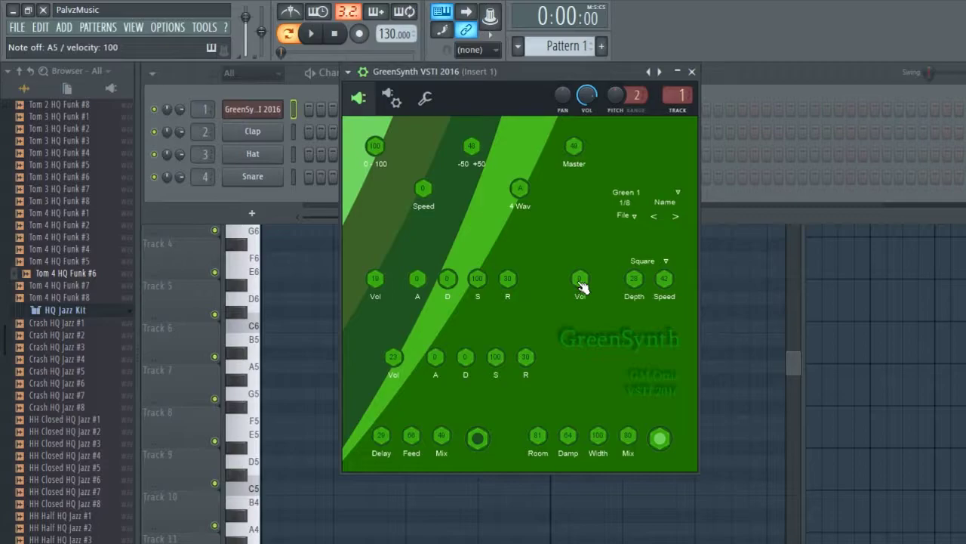
# Step: Raise the LFO Vol to 54 and test the sound with A5, D5, B5 and E5
pyautogui.moveTo(581, 281); pyautogui.dragTo(581, 258)
pyautogui.press('y')
pyautogui.press('w')
pyautogui.press('w')
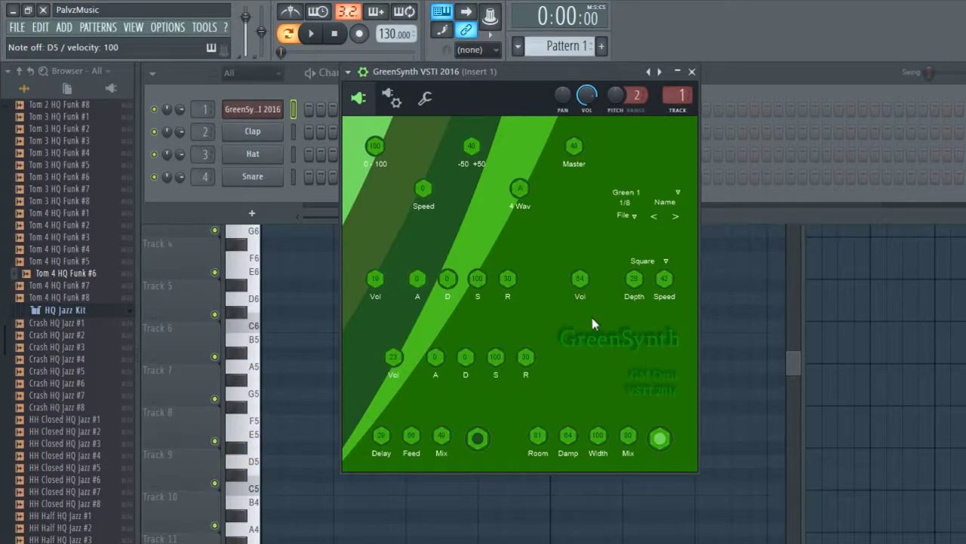
pyautogui.press('u')
pyautogui.press('e')
pyautogui.press('y')
# Step: Set the LFO Depth to 33, its Speed to 40 and the lower oscillator Vol to 21 while playing notes
pyautogui.moveTo(634, 278); pyautogui.dragTo(675, 281)
pyautogui.press('e')
pyautogui.press('w')
pyautogui.press('y')
pyautogui.press('y')
pyautogui.moveTo(393, 361); pyautogui.dragTo(395, 361)
pyautogui.press('e')
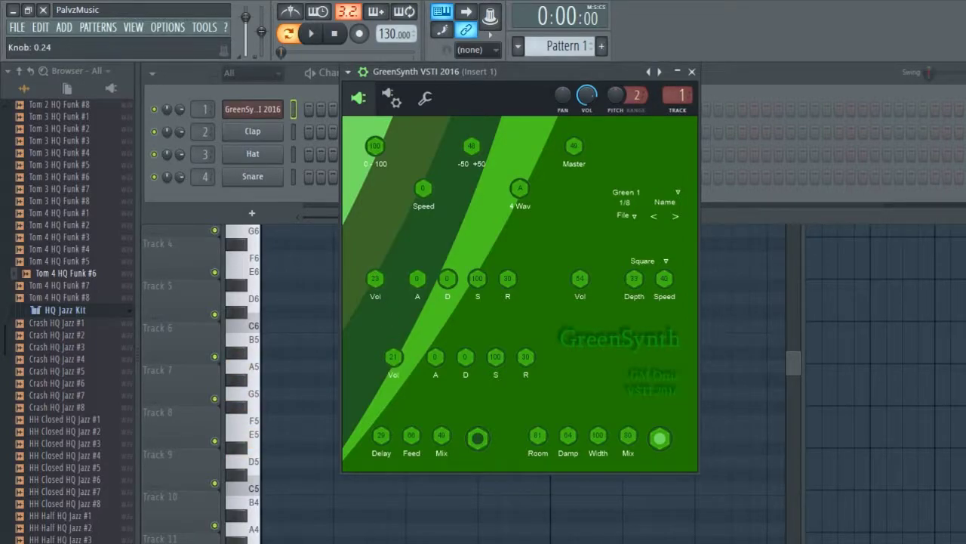
# Step: Open the piano roll, start playing the pattern, and move the GreenSynth window aside so the notes stay in view
pyautogui.press('F7')
pyautogui.press('space')
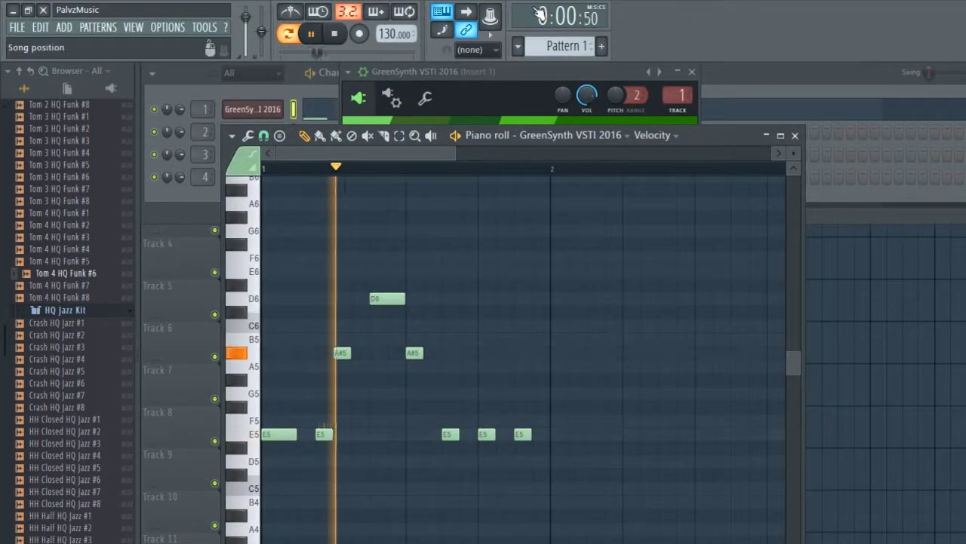
pyautogui.moveTo(568, 72); pyautogui.dragTo(657, 75)
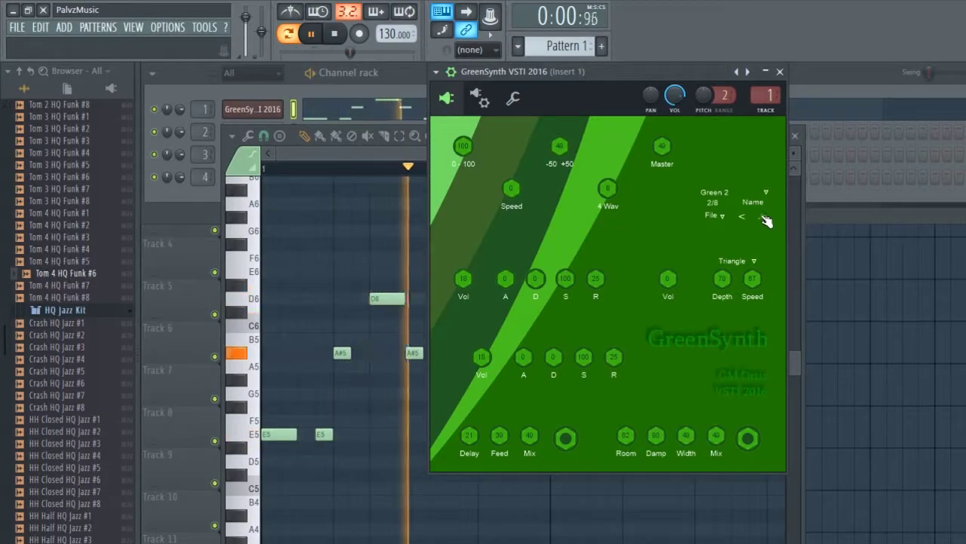
# Step: Turn off the reverb on preset Green 1 and raise the lower oscillator Vol to 24
pyautogui.click(748, 440)
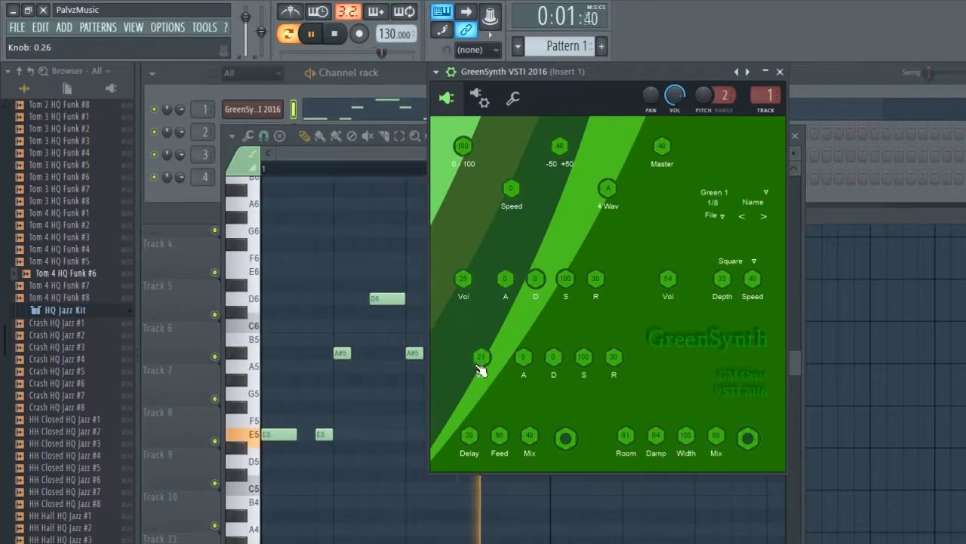
pyautogui.moveTo(481, 358); pyautogui.dragTo(482, 352)
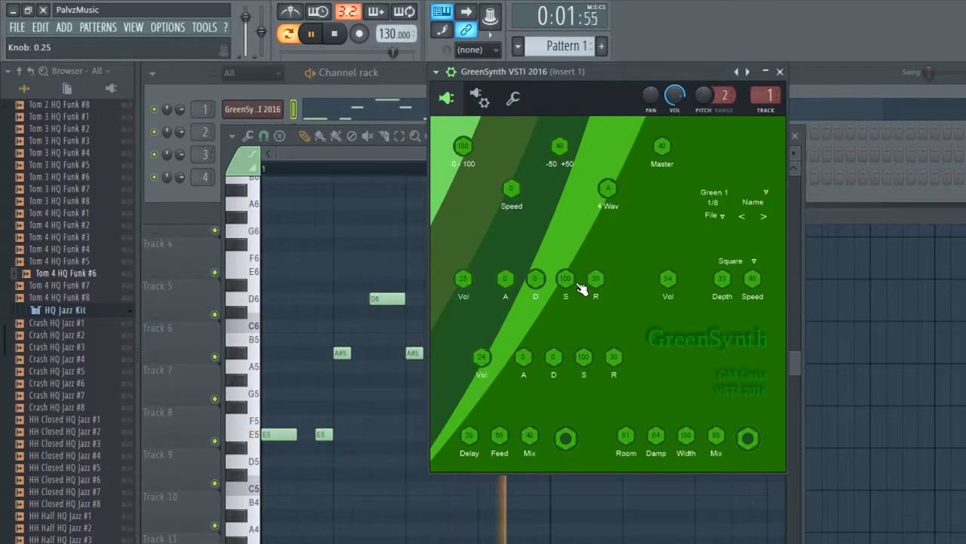
# Step: Adjust the D and S knobs of both envelopes on the looping pattern, and try the 0-100 and Speed knobs
pyautogui.moveTo(536, 279); pyautogui.dragTo(566, 282)
pyautogui.moveTo(553, 356); pyautogui.dragTo(584, 387)
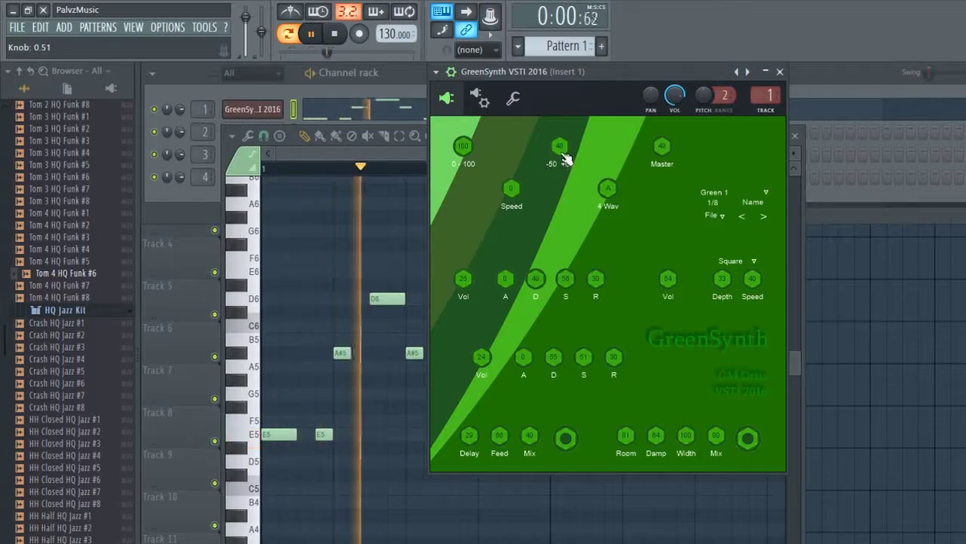
pyautogui.moveTo(472, 147); pyautogui.dragTo(472, 153)
pyautogui.moveTo(514, 192); pyautogui.dragTo(515, 128)
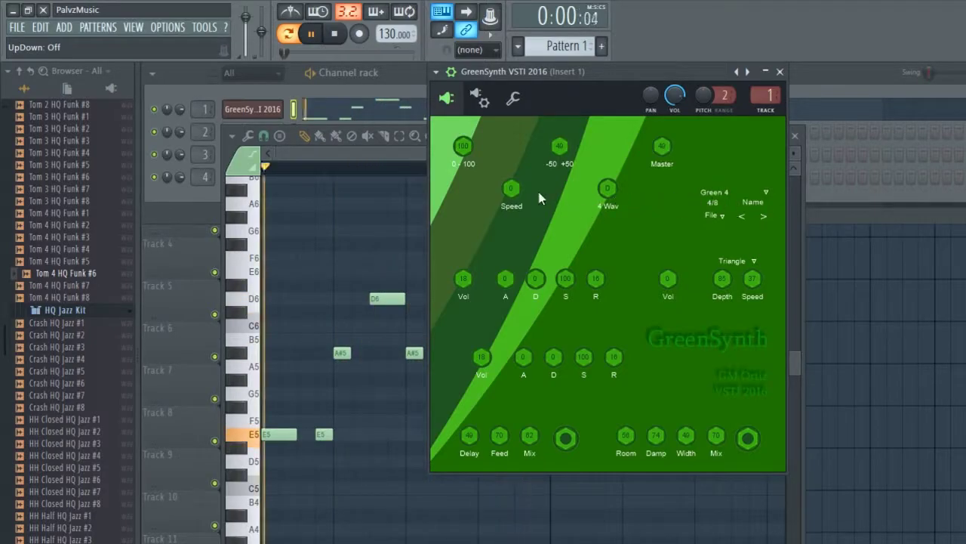
# Step: On preset Green 4, raise the lower oscillator Vol to 30 and set the LFO Vol to 35 with the Square waveform
pyautogui.moveTo(490, 356); pyautogui.dragTo(490, 347)
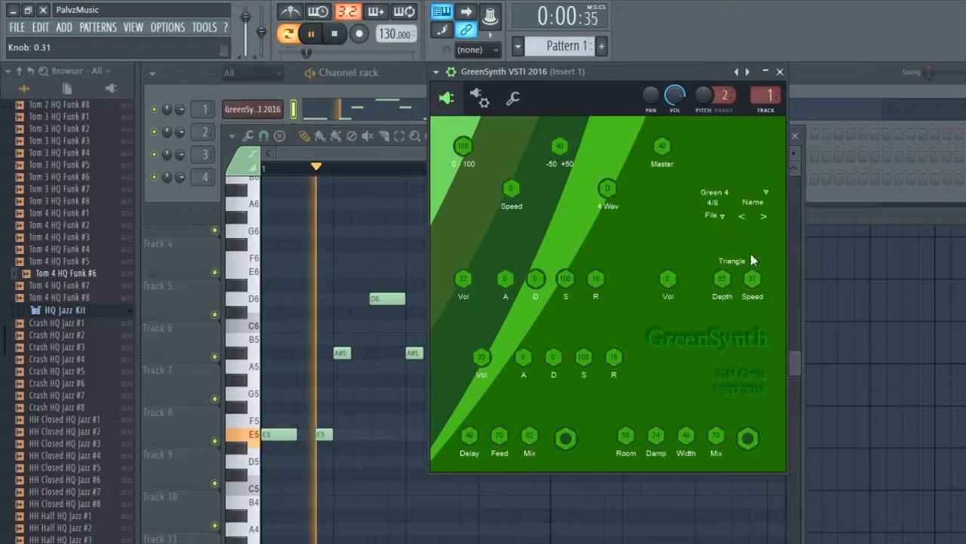
pyautogui.moveTo(667, 279); pyautogui.dragTo(667, 272)
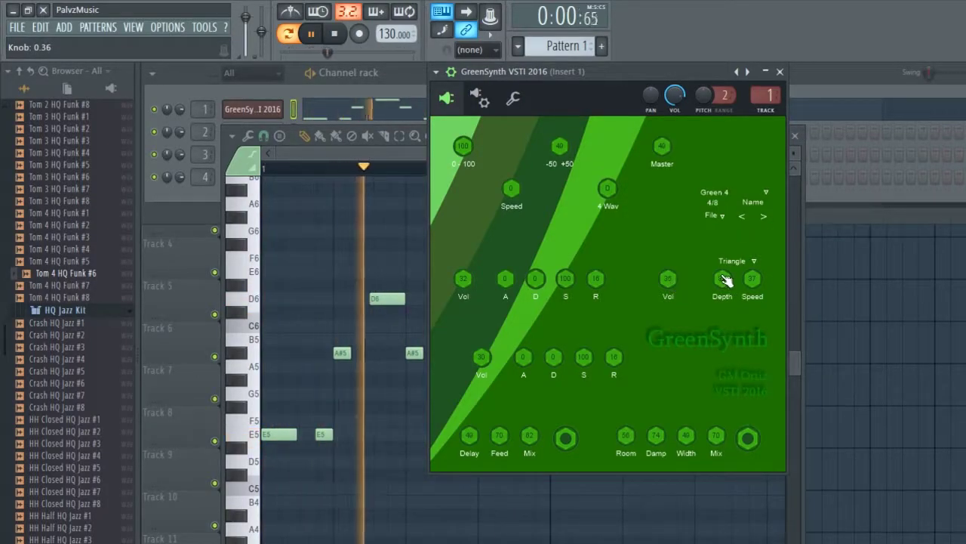
pyautogui.click(747, 261)
pyautogui.click(758, 279)
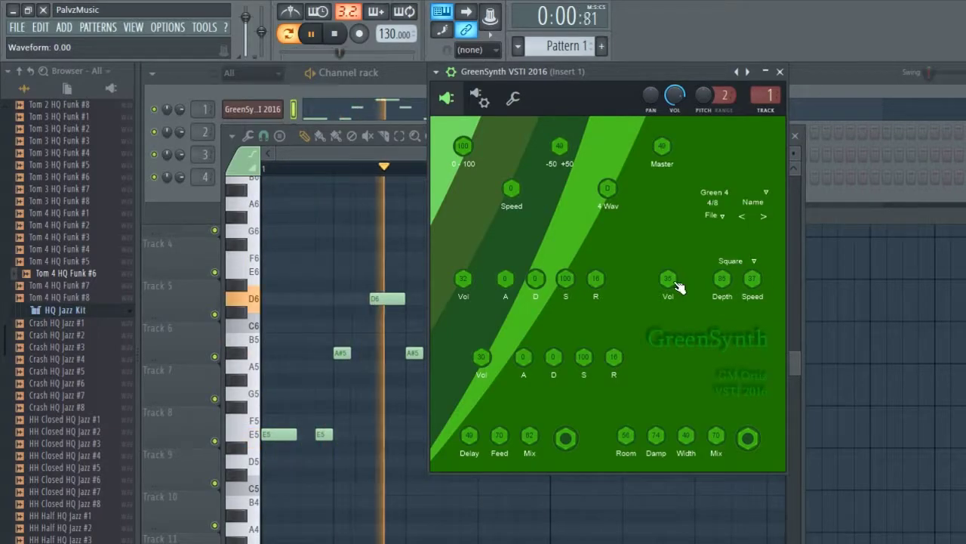
# Step: Load preset Green 5 on the looping pattern and turn off its delay effect
pyautogui.click(763, 217)
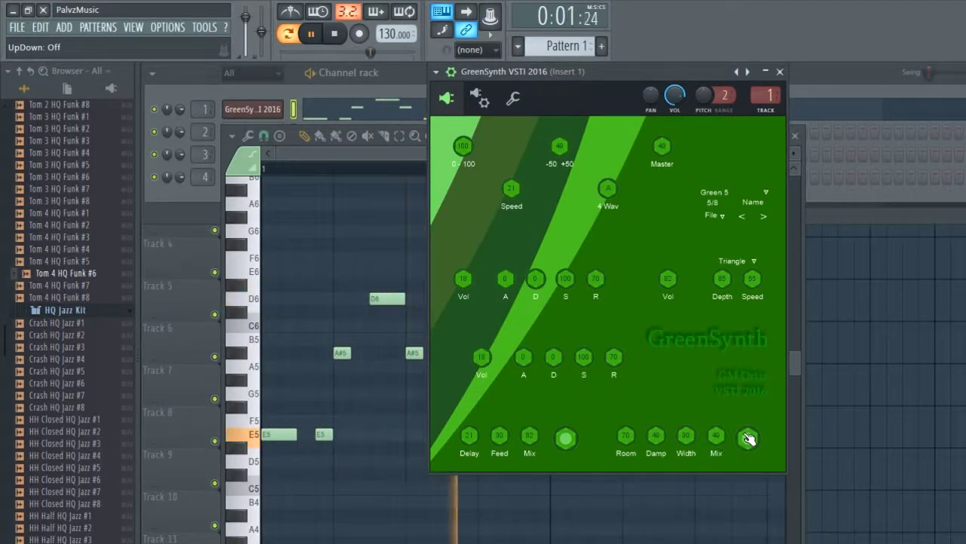
pyautogui.click(566, 438)
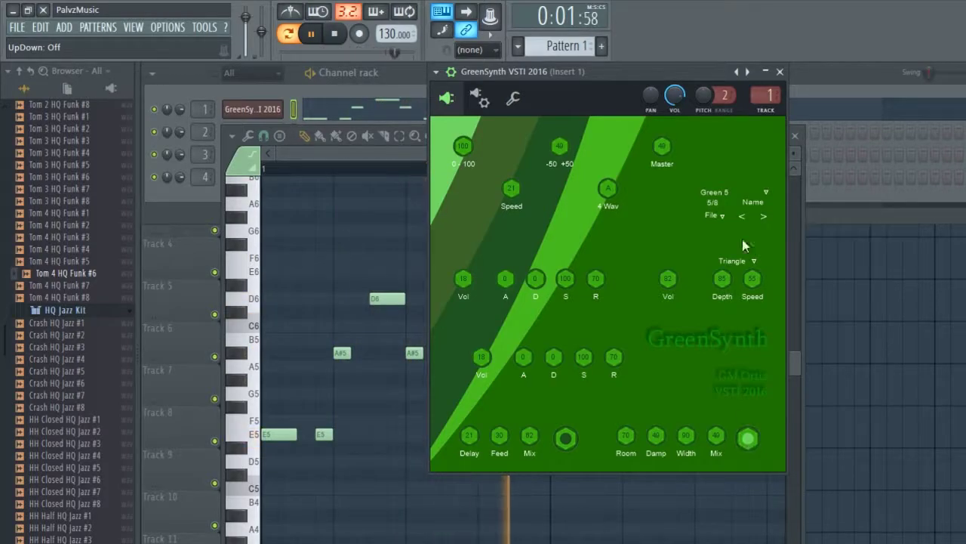
# Step: Load preset Green 6, turn off its reverb, set the LFO Vol to 0, and lower the upper Speed knob
pyautogui.click(765, 216)
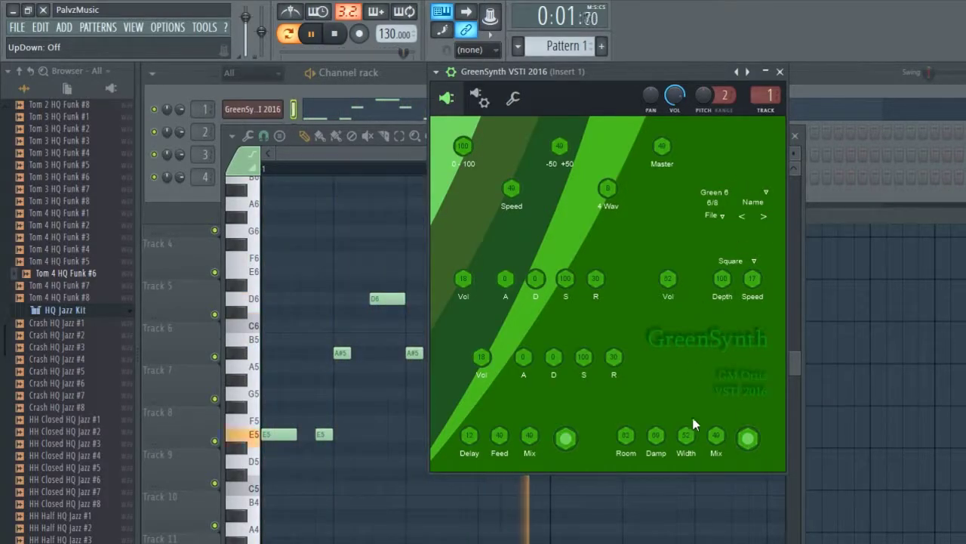
pyautogui.click(748, 440)
pyautogui.moveTo(668, 281); pyautogui.dragTo(669, 313)
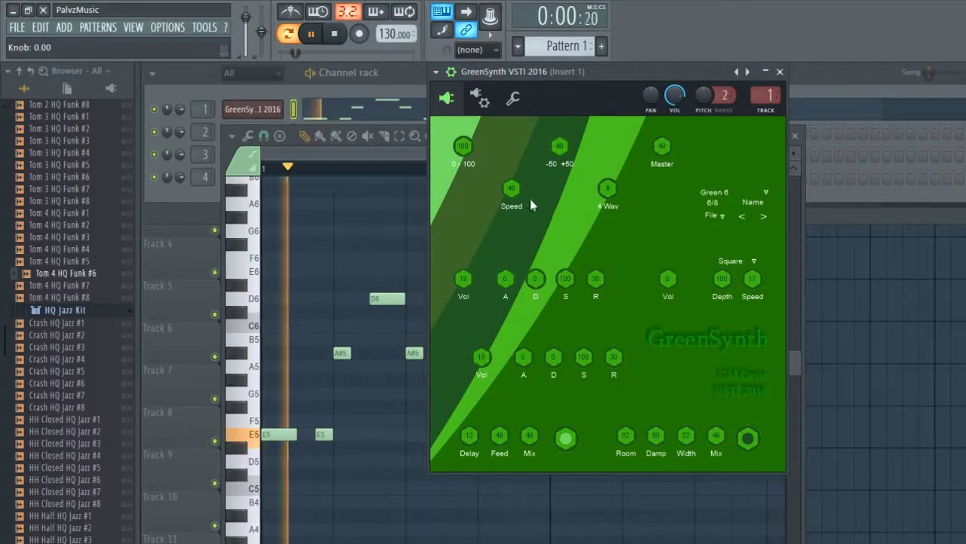
pyautogui.moveTo(511, 189)
pyautogui.mouseDown()
pyautogui.moveTo(512, 229)
pyautogui.moveTo(512, 205)
pyautogui.mouseUp()
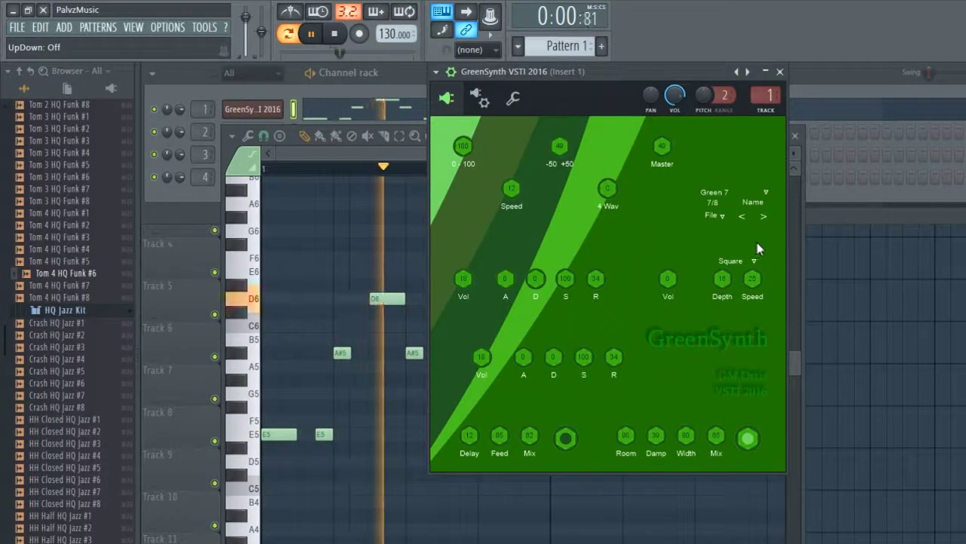
# Step: Set the LFO Vol to 33 on preset Green 7, and load preset Green 8
pyautogui.moveTo(668, 279); pyautogui.dragTo(668, 274)
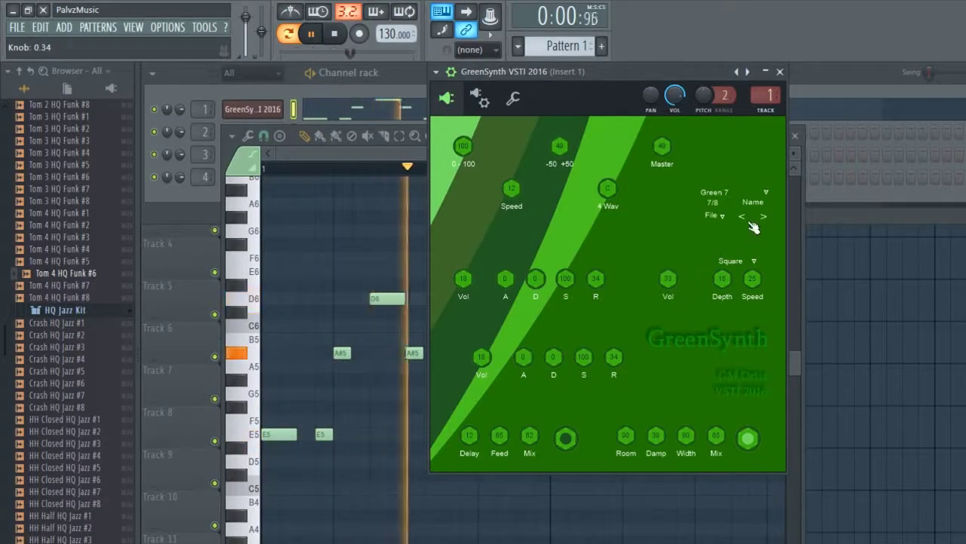
pyautogui.click(763, 216)
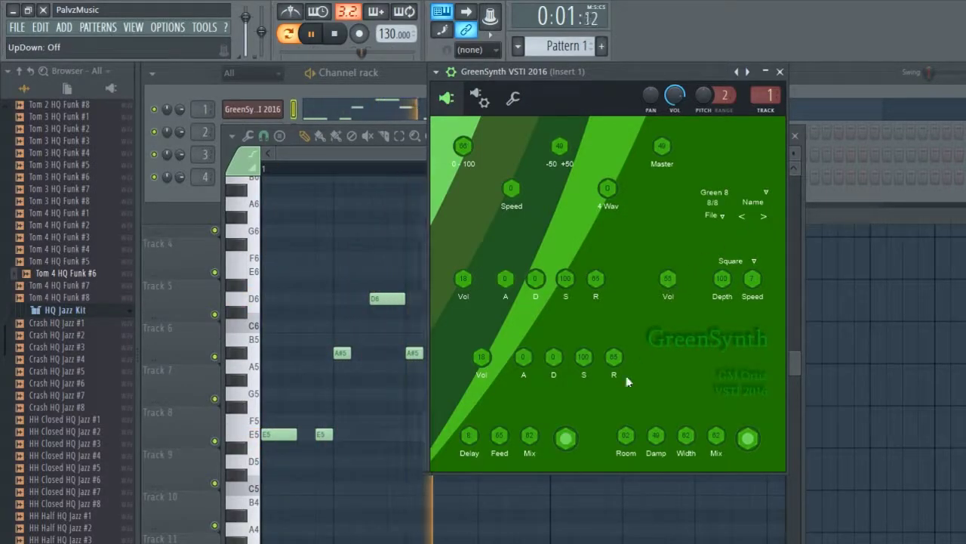